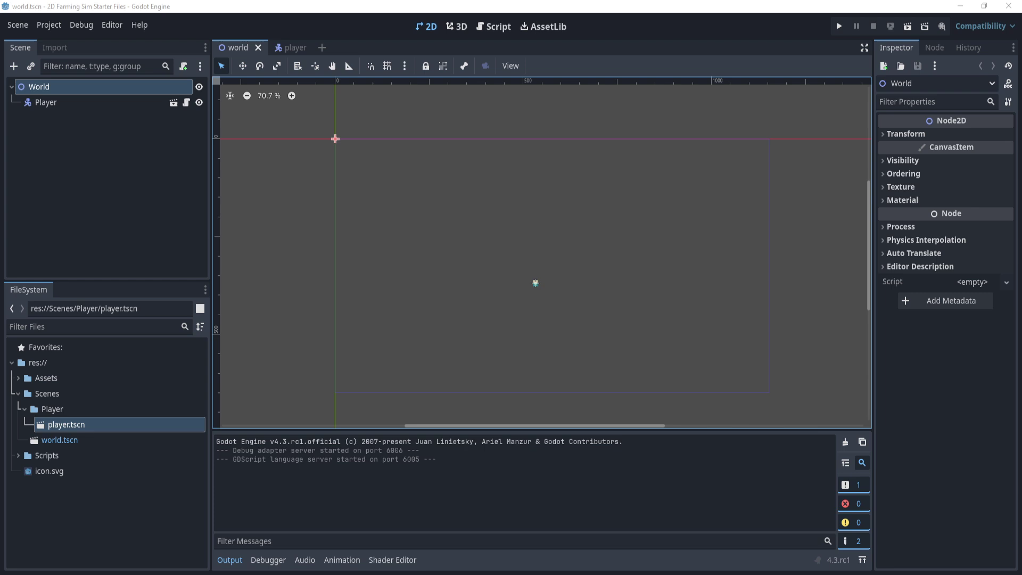
Step: Search 'tilem' in the Add Child Node dialog and create a TileMap under World
click(10, 68)
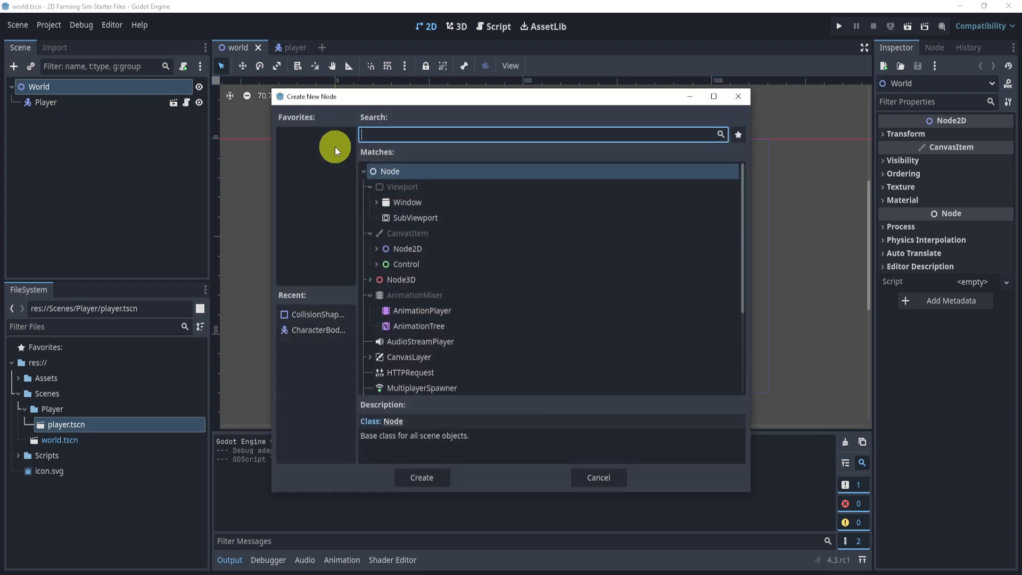
text(tilem)
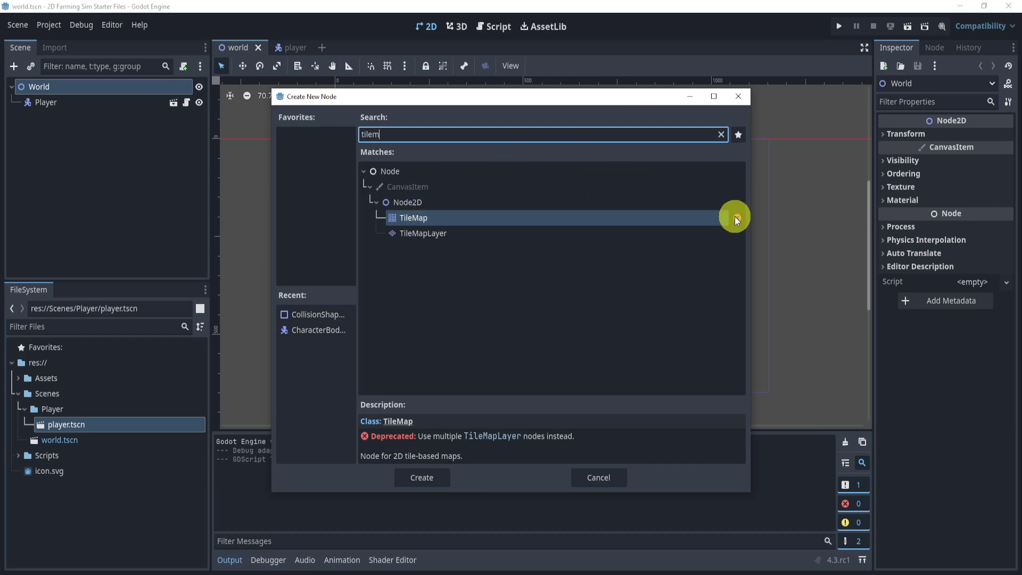
mouse_move(736, 217)
Step: Assign a New TileSet to the TileMap and expand its properties
click(421, 476)
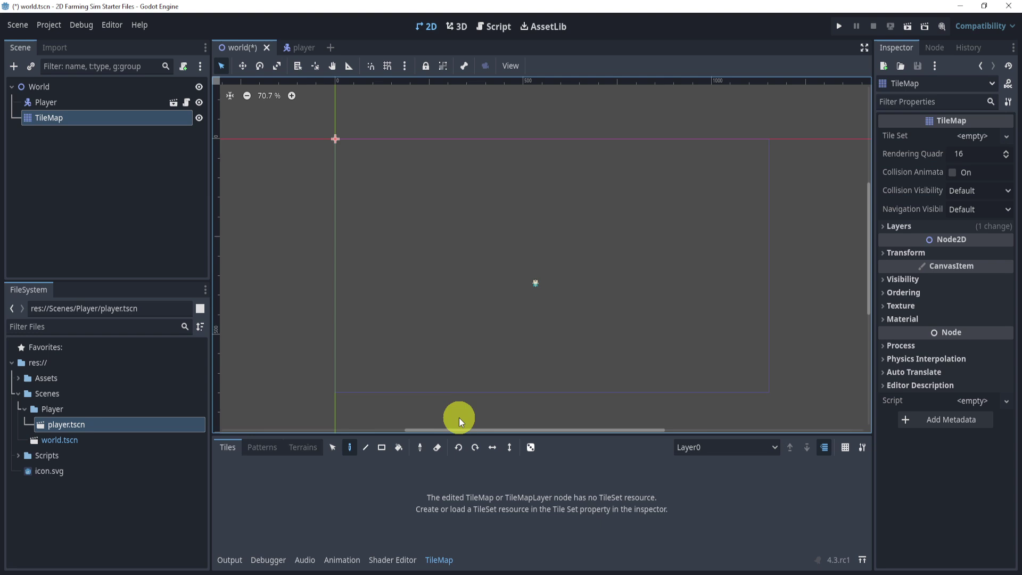
drag(575, 437, 580, 395)
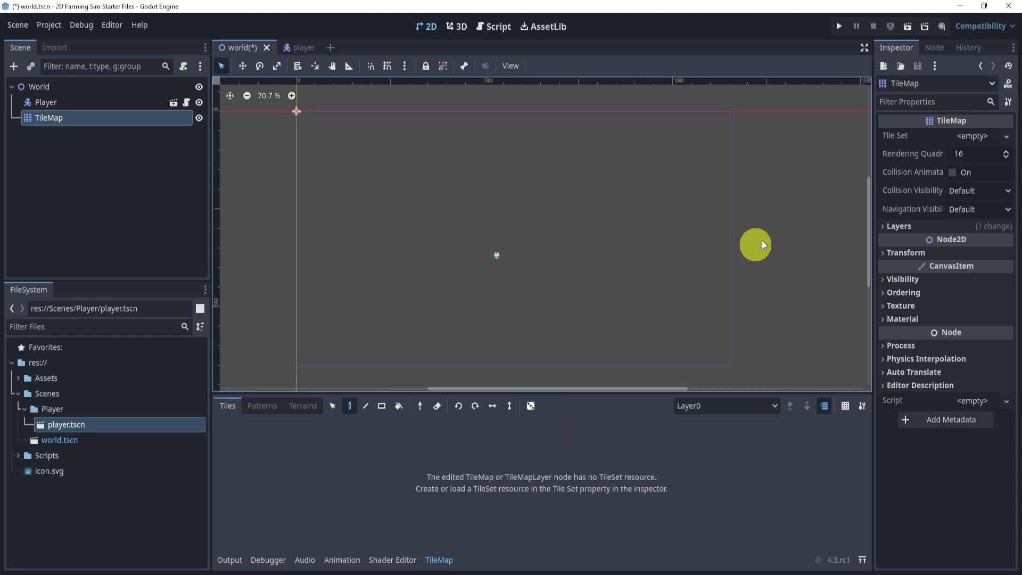
click(974, 137)
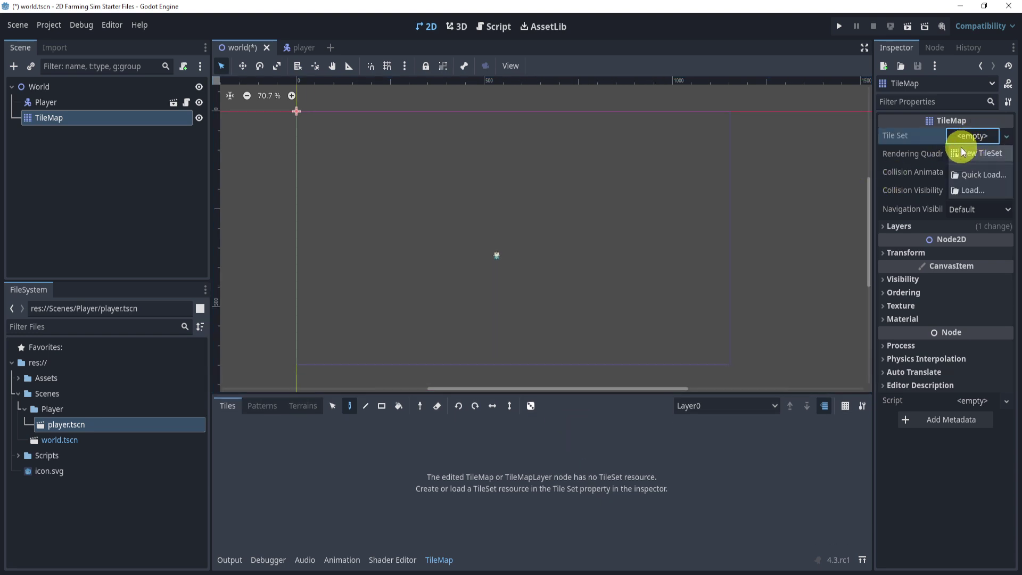
click(986, 152)
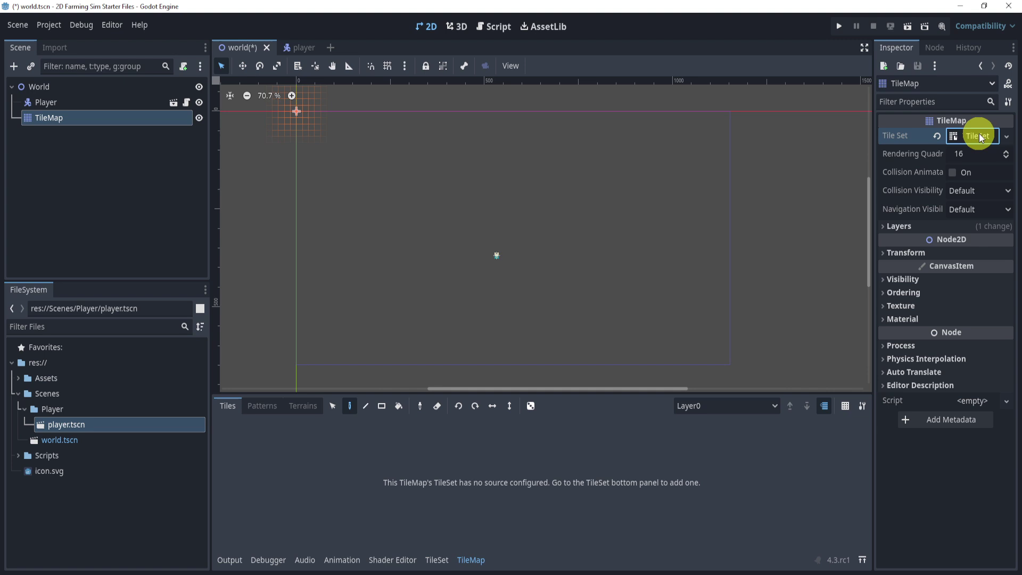
click(971, 138)
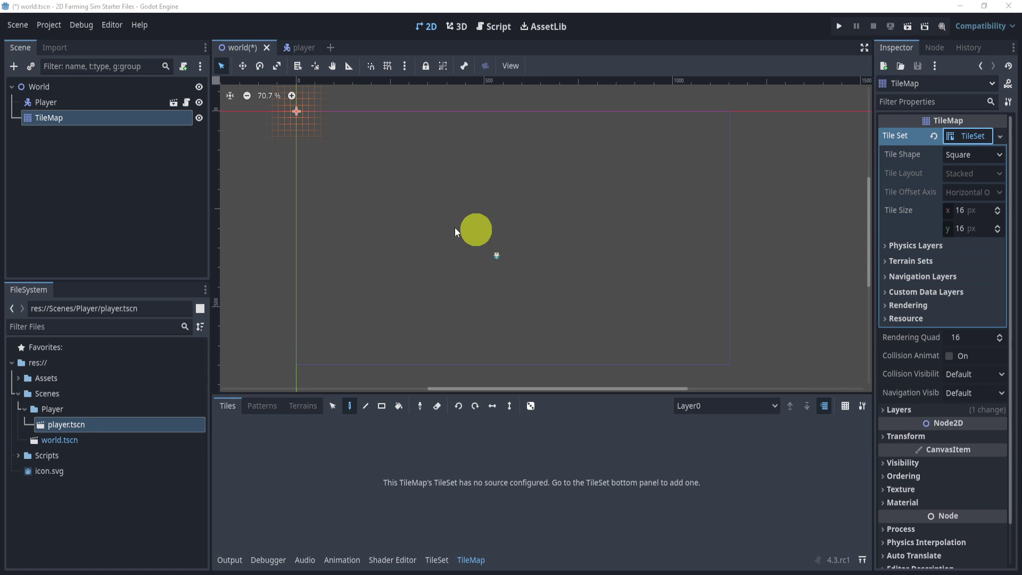
click(469, 230)
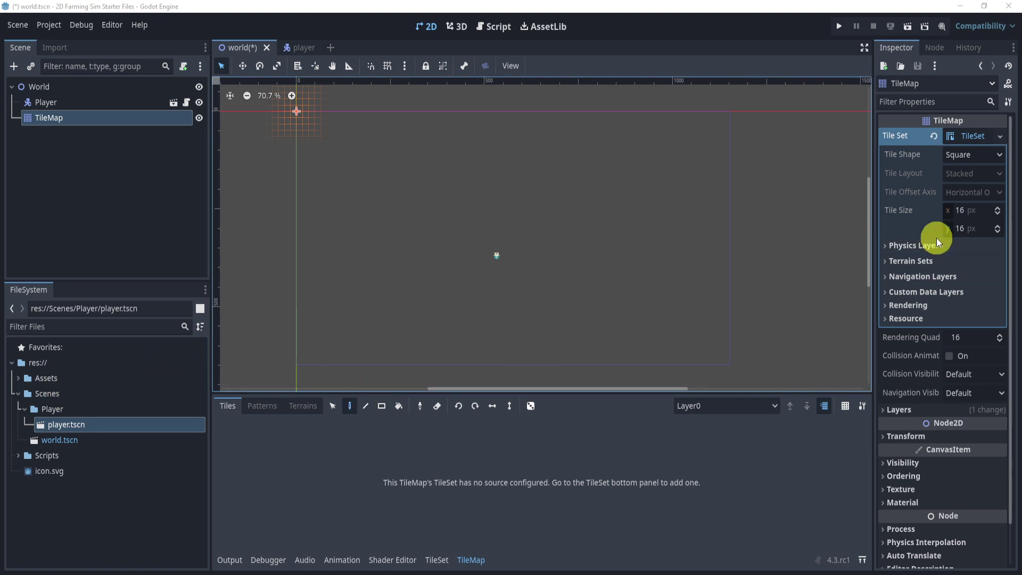
Step: Add a terrain set containing one terrain named 'dirt'
click(909, 261)
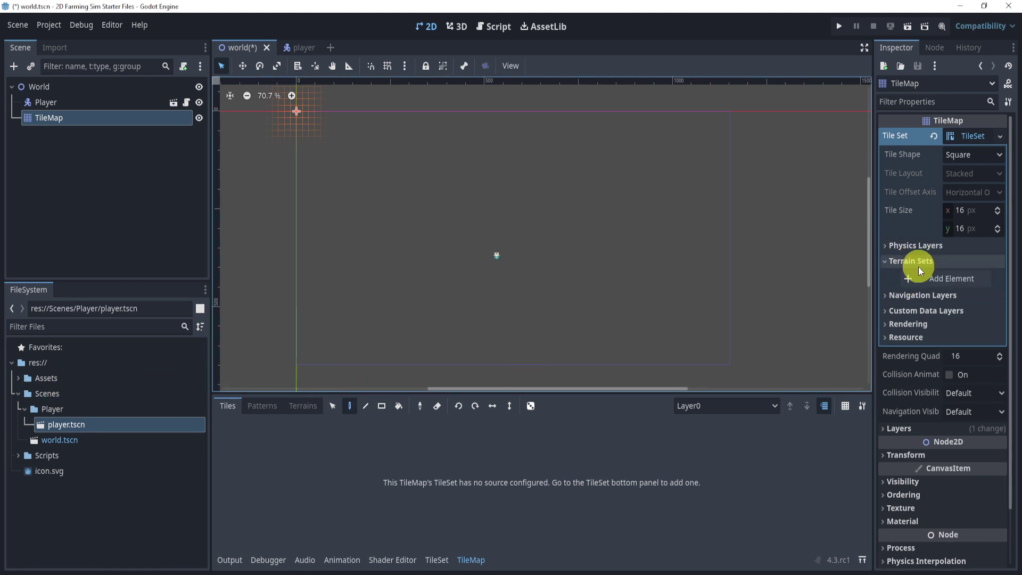
click(935, 277)
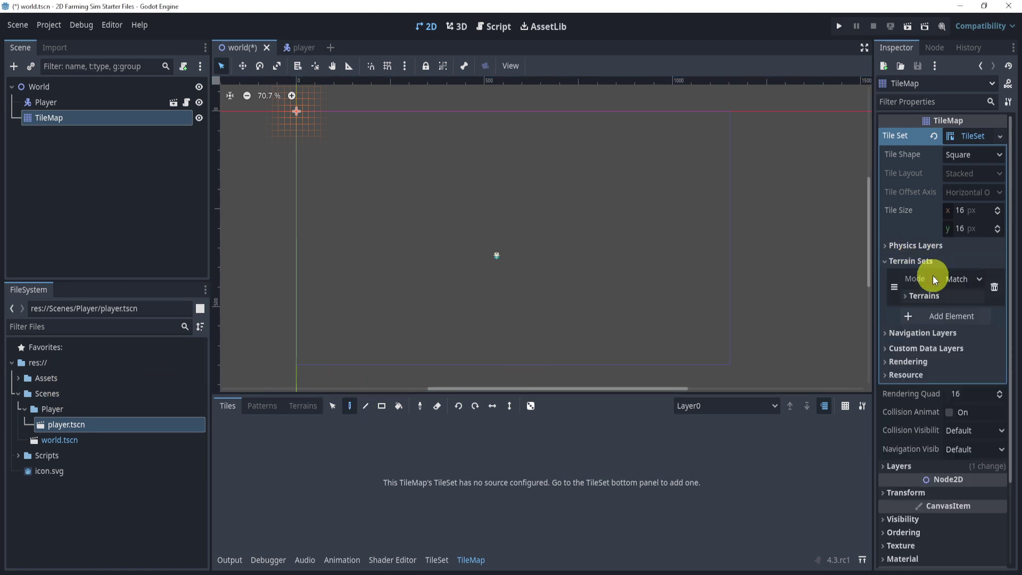
click(912, 296)
click(913, 314)
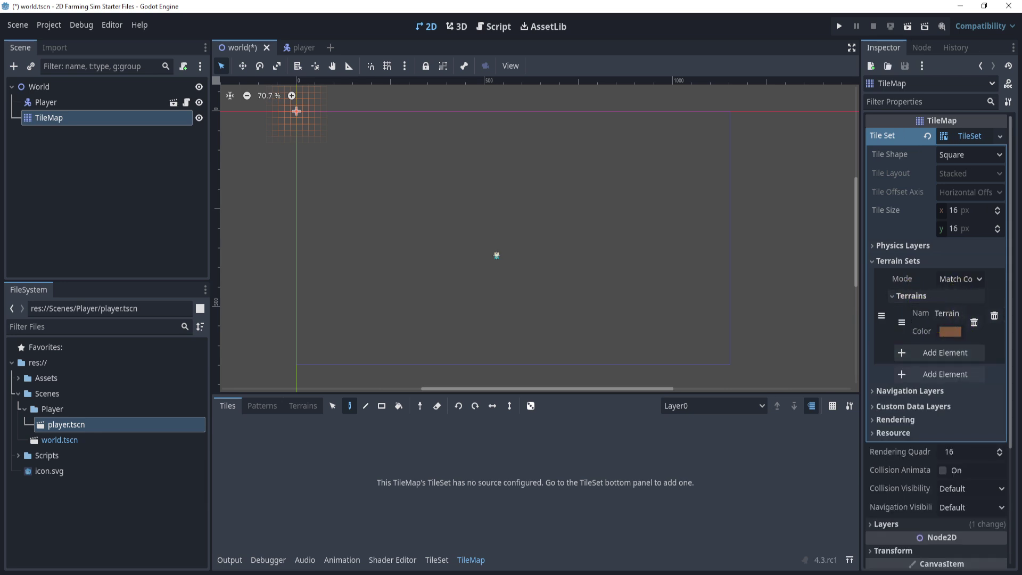
click(945, 314)
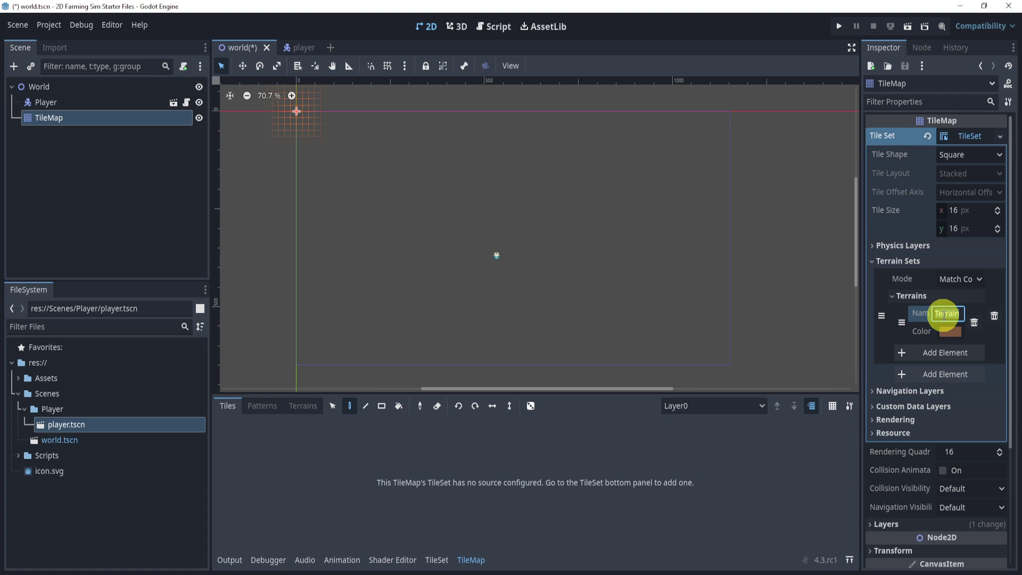
text(dirt)
key(Return)
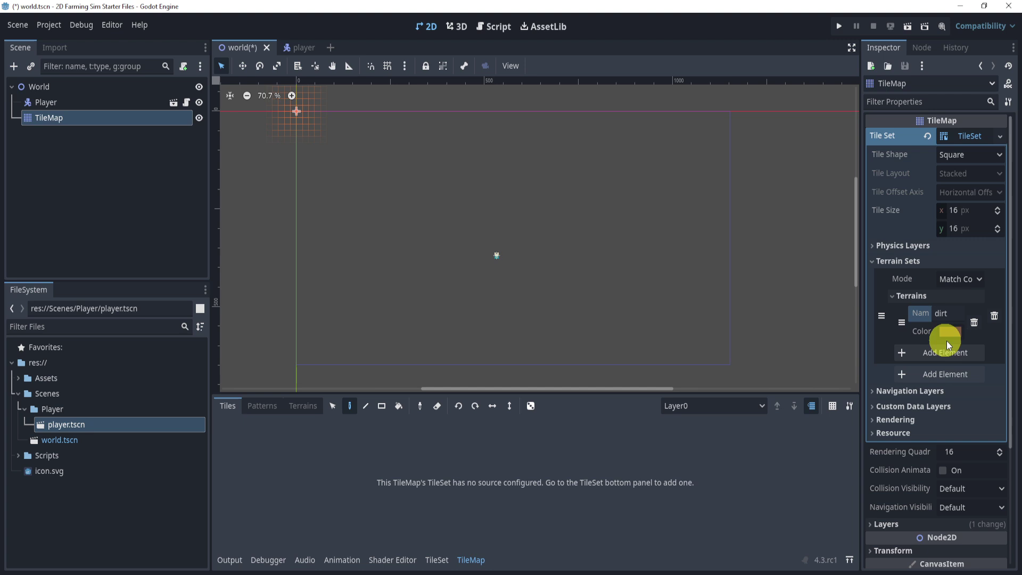
Step: Drag Tilled_Dirt.png from Assets > Sprout Lands - Sprites - Basic pack > Tilesets into the TileSet sources
click(437, 560)
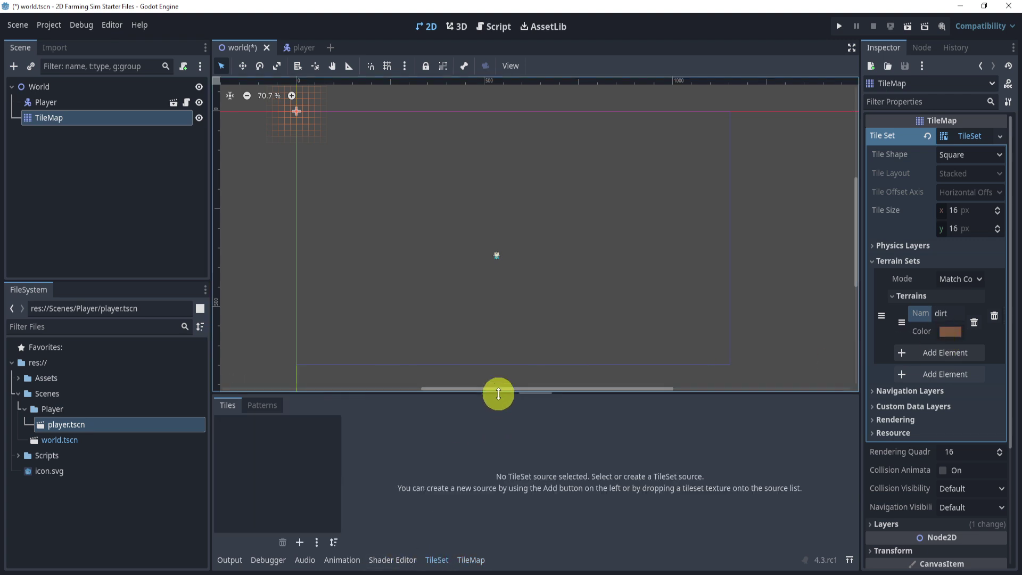
drag(495, 394, 495, 360)
click(19, 378)
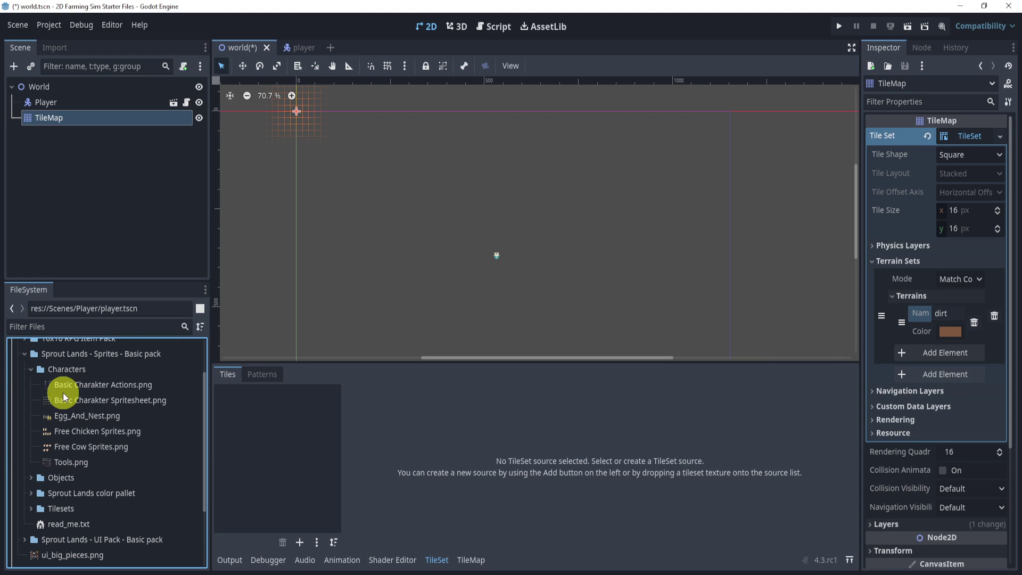
click(28, 370)
scroll(30, 389, up, 2)
click(26, 409)
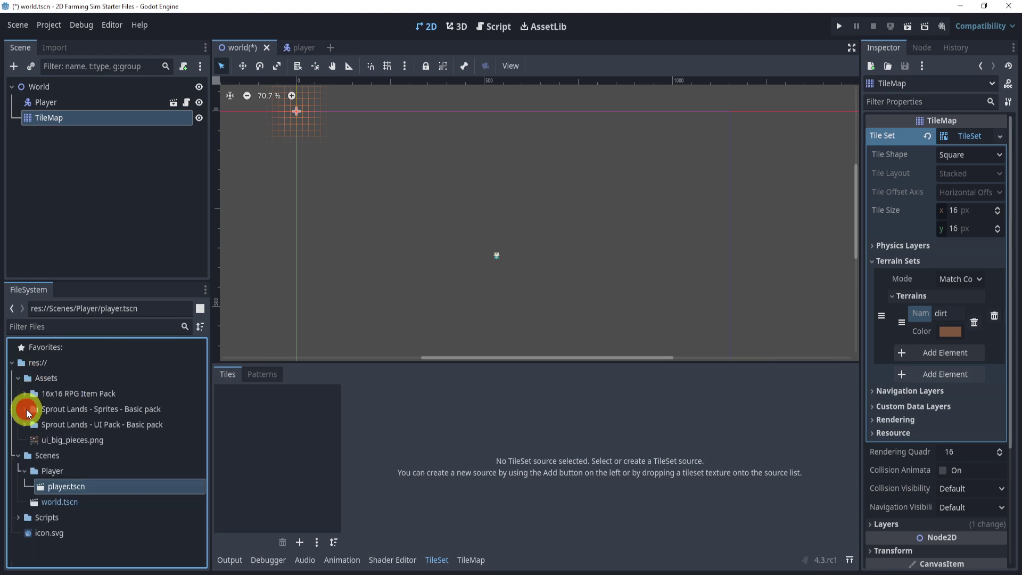
click(25, 409)
scroll(36, 405, down, 1)
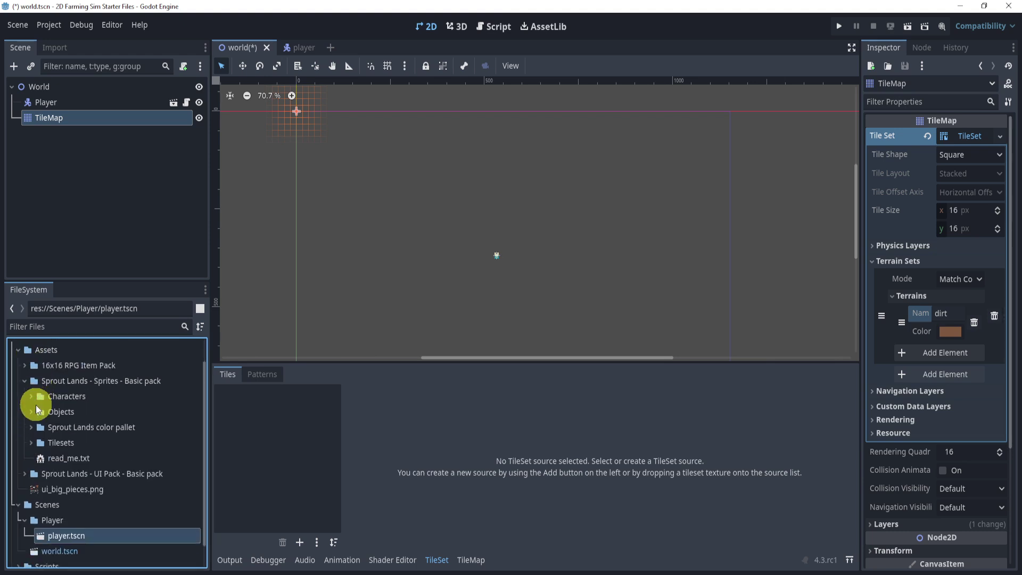
click(30, 443)
scroll(65, 457, down, 2)
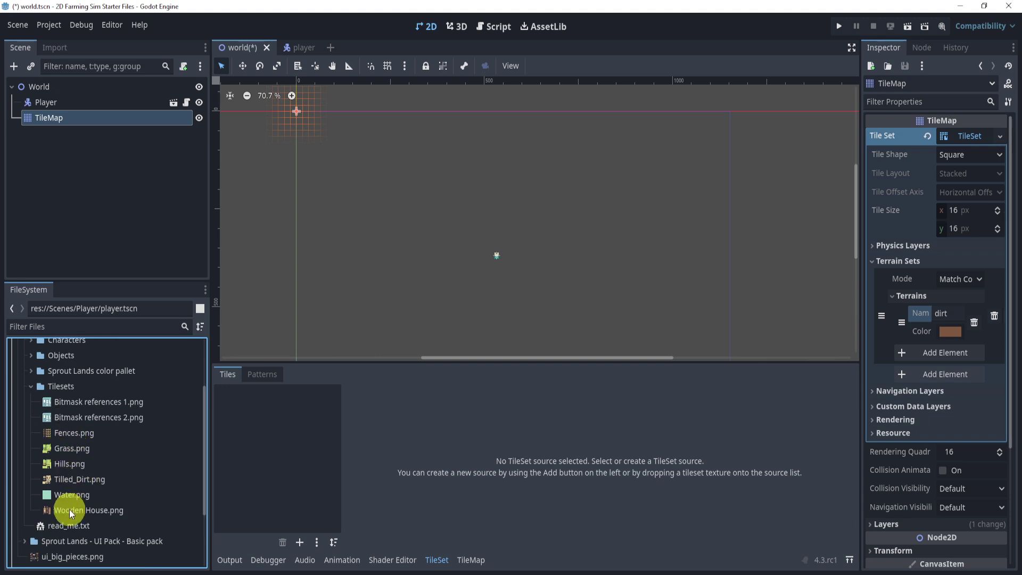
drag(86, 479, 242, 444)
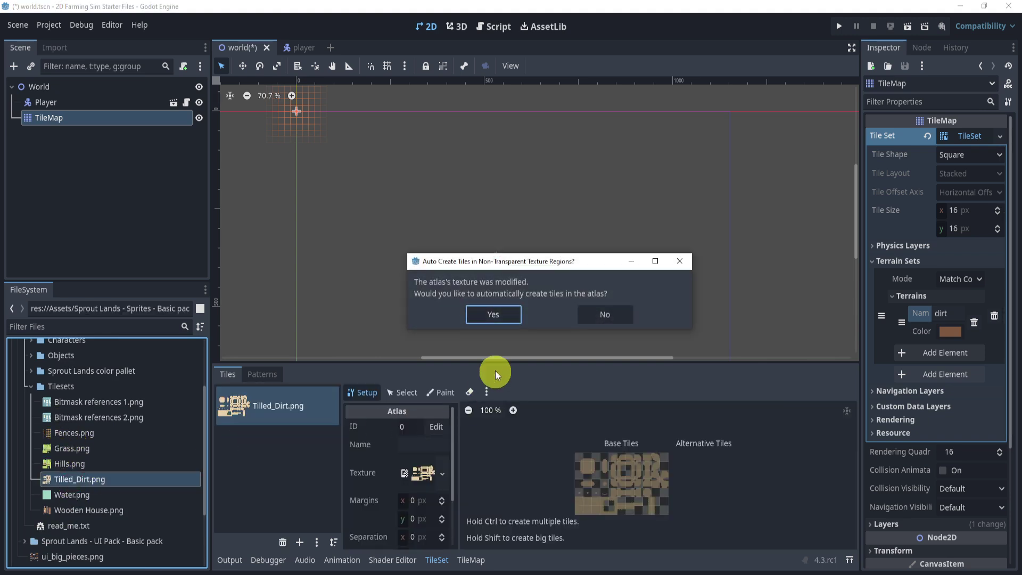
Step: Auto-create tiles across the Tilled_Dirt atlas and enlarge the TileSet panel
click(500, 319)
scroll(622, 503, up, 2)
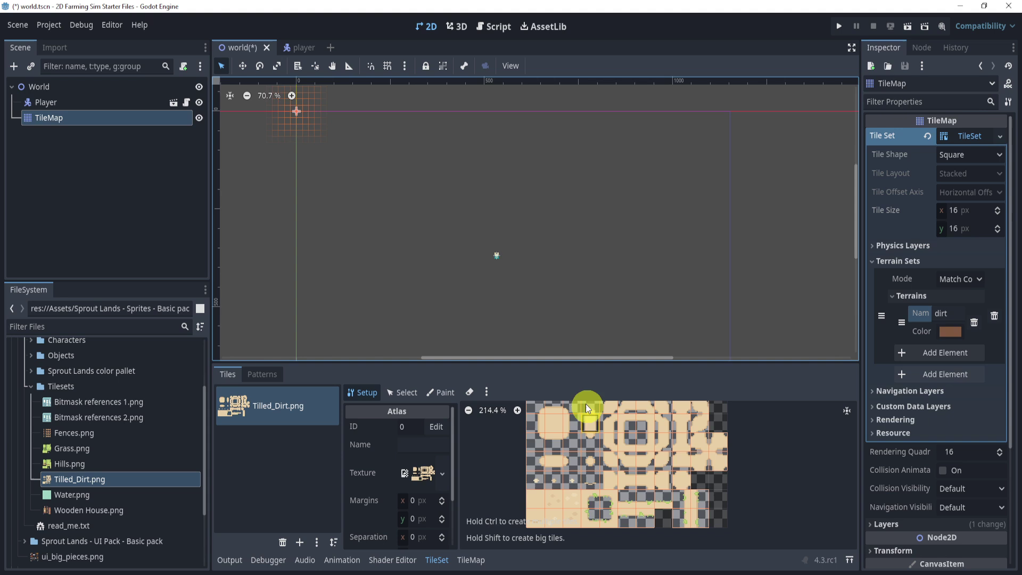
drag(521, 364, 506, 248)
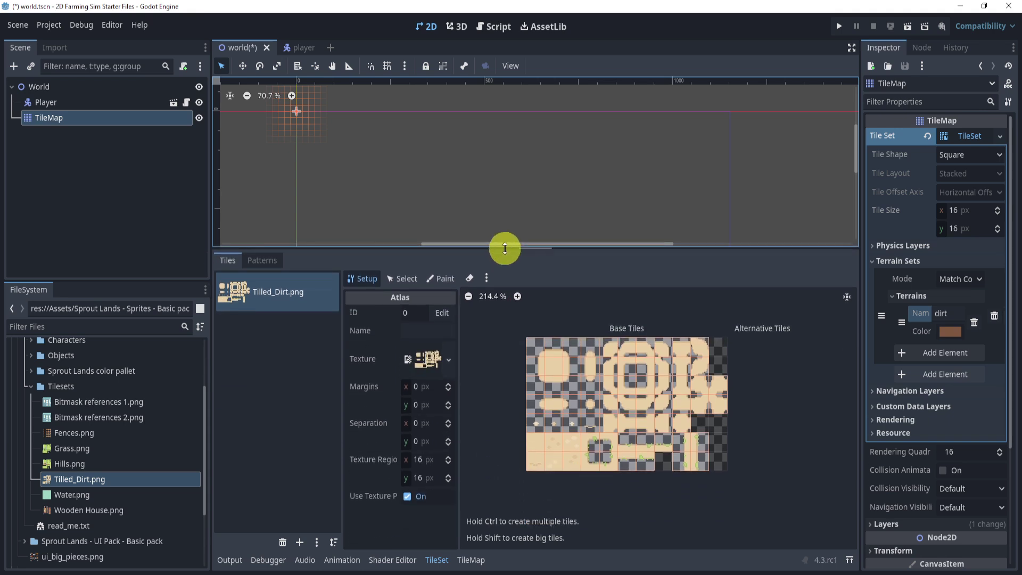
Step: Set Paint mode to paint Terrains with Terrain Set 0 and the dirt terrain
click(439, 278)
click(386, 316)
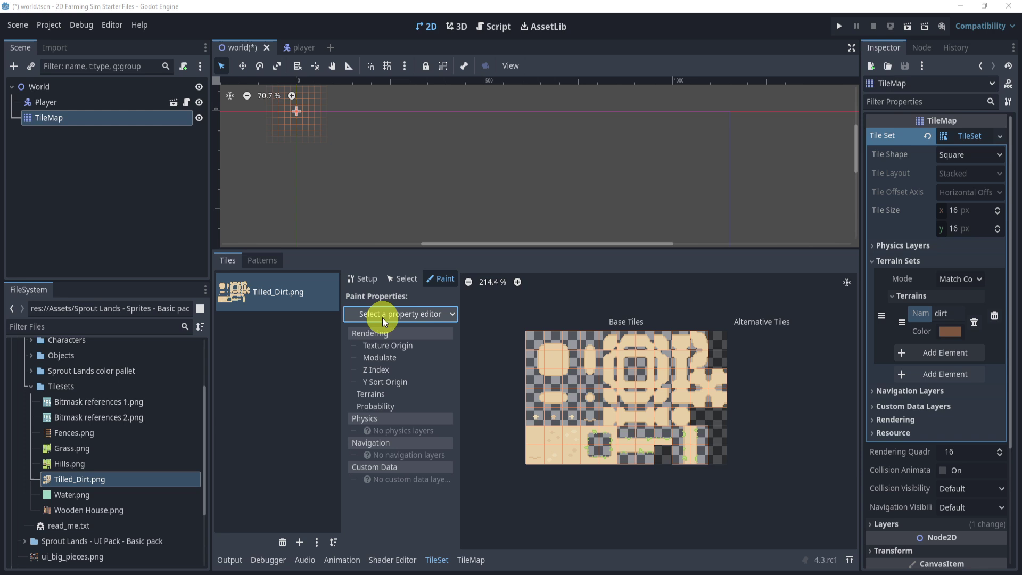
click(368, 394)
click(411, 351)
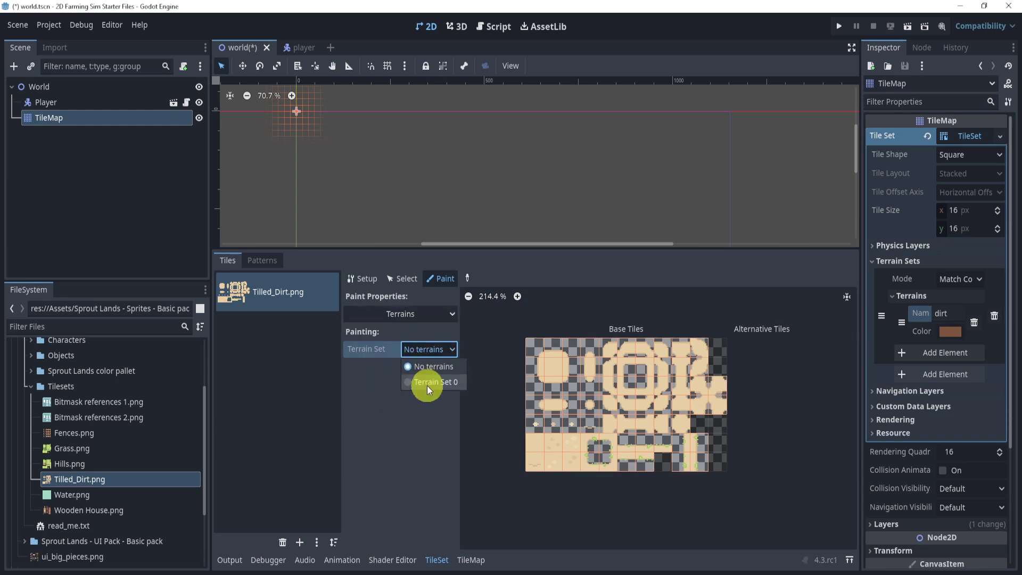
click(427, 384)
click(419, 368)
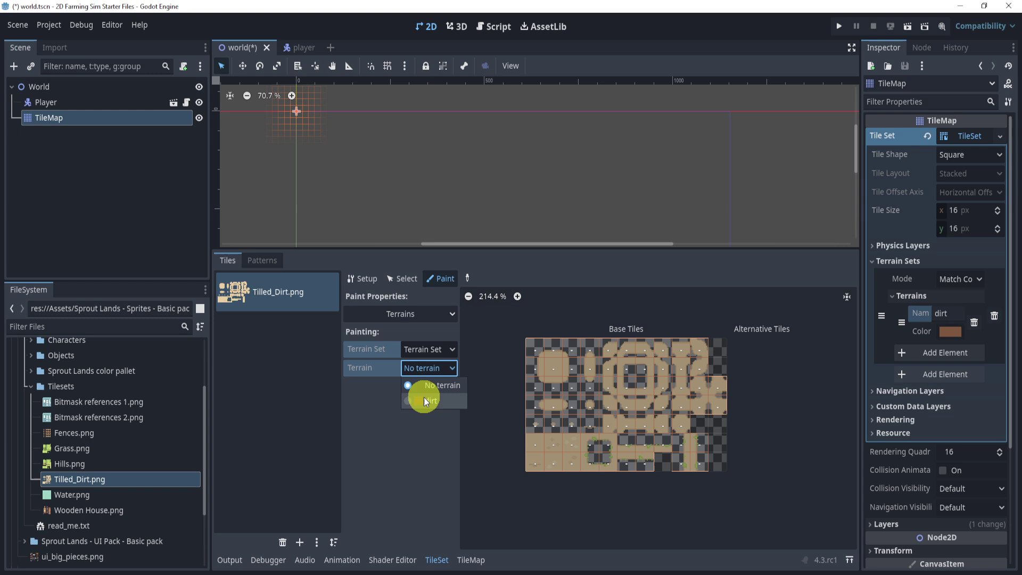
click(427, 404)
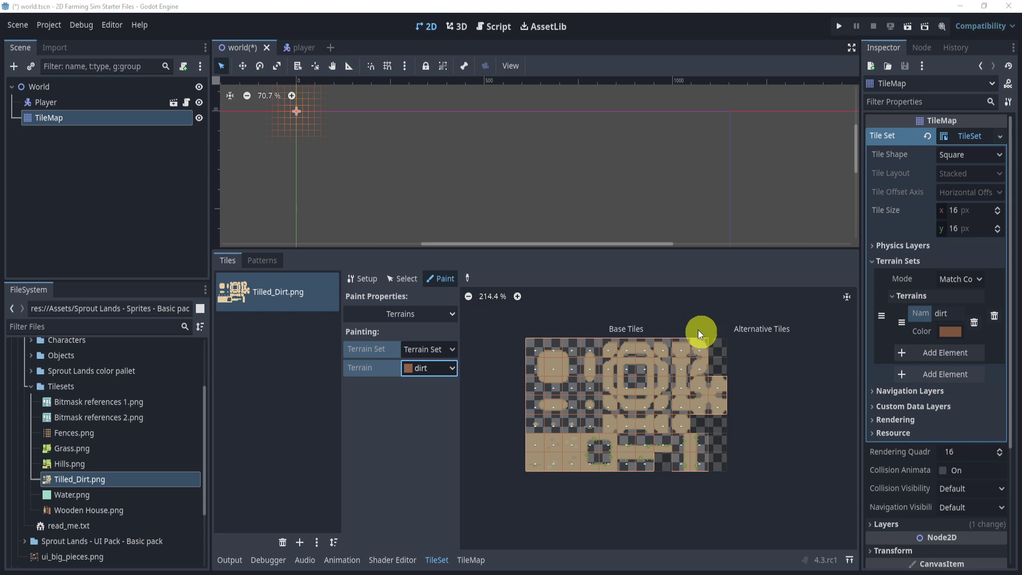
Step: Paint dirt terrain bits across the capsule tile row, including tile (2, 3)
scroll(576, 368, up, 4)
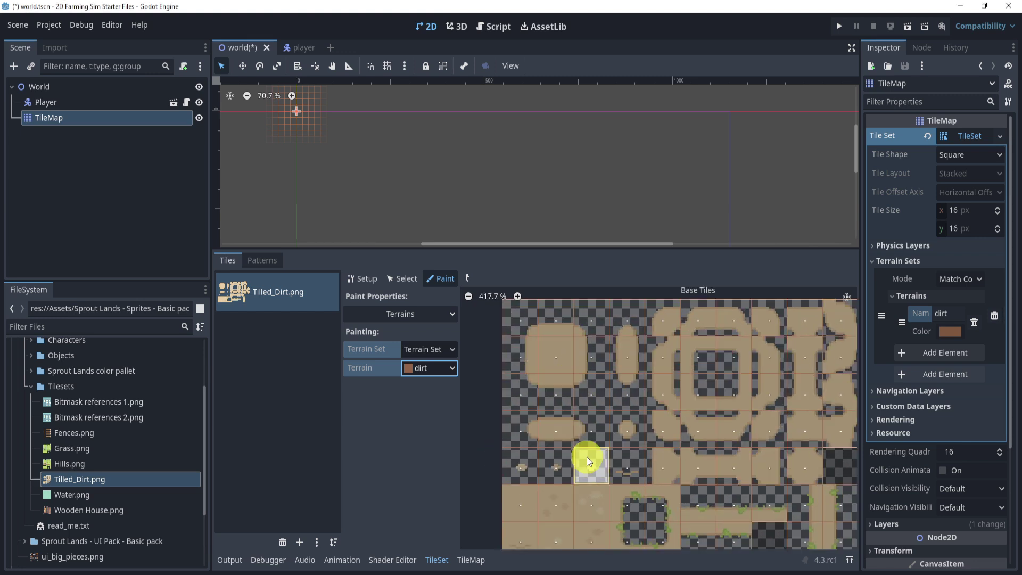
scroll(580, 440, up, 2)
mouse_move(544, 433)
mouse_down()
mouse_move(530, 427)
mouse_move(593, 421)
mouse_up()
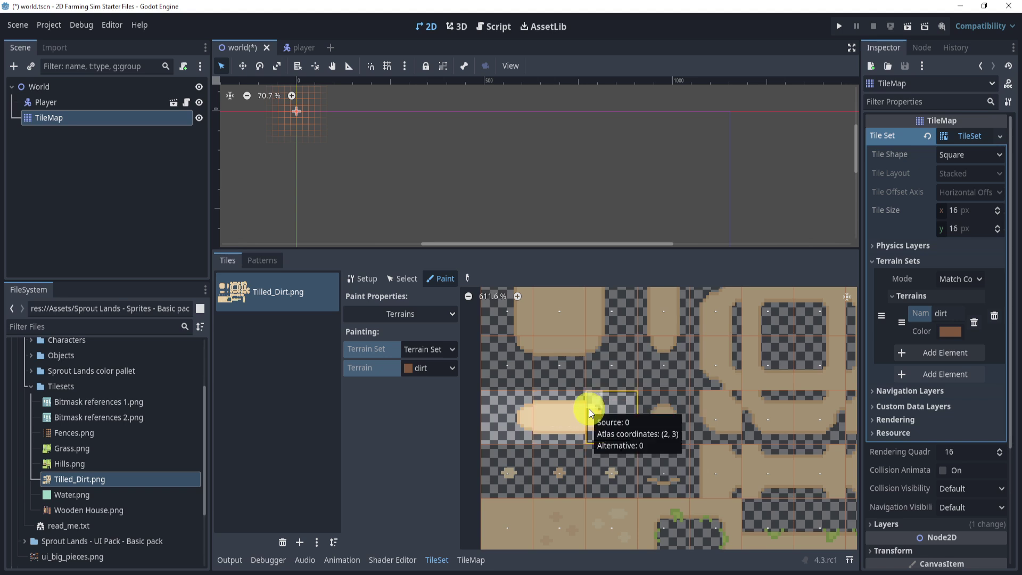
click(544, 421)
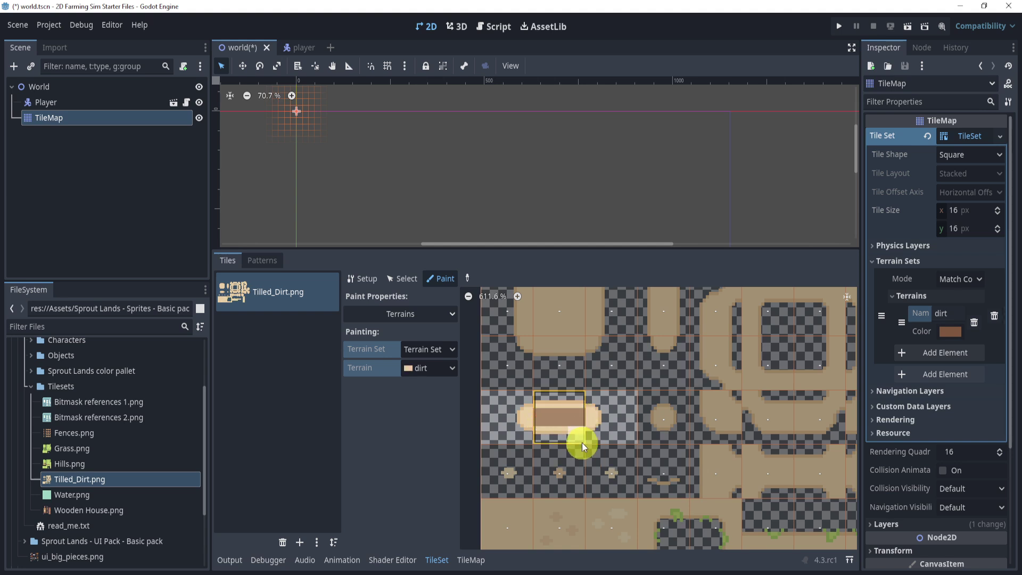
click(588, 421)
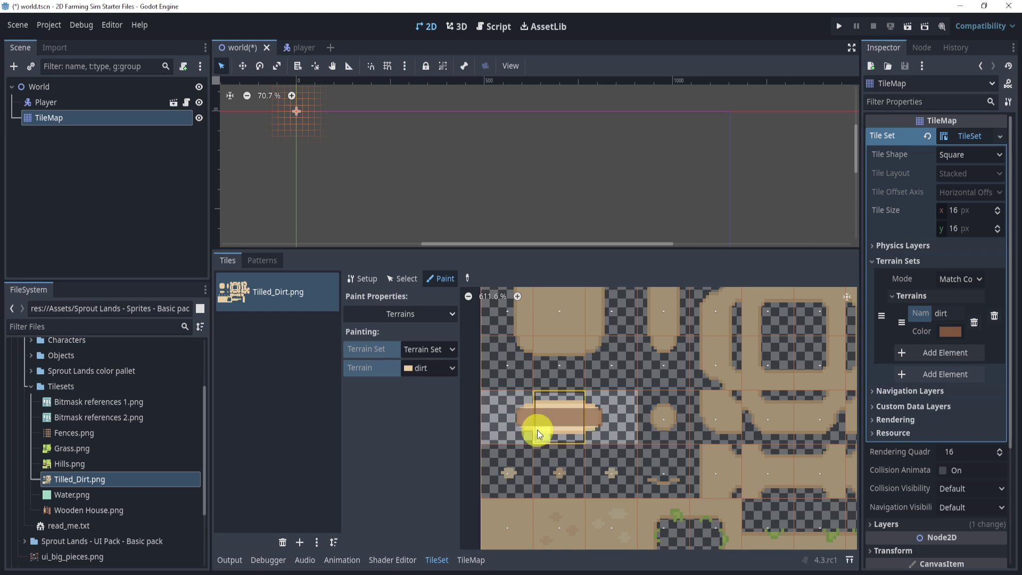
Step: Paint dirt terrain onto the tall oval, small circle and big square tiles
middle_drag(569, 440, 563, 484)
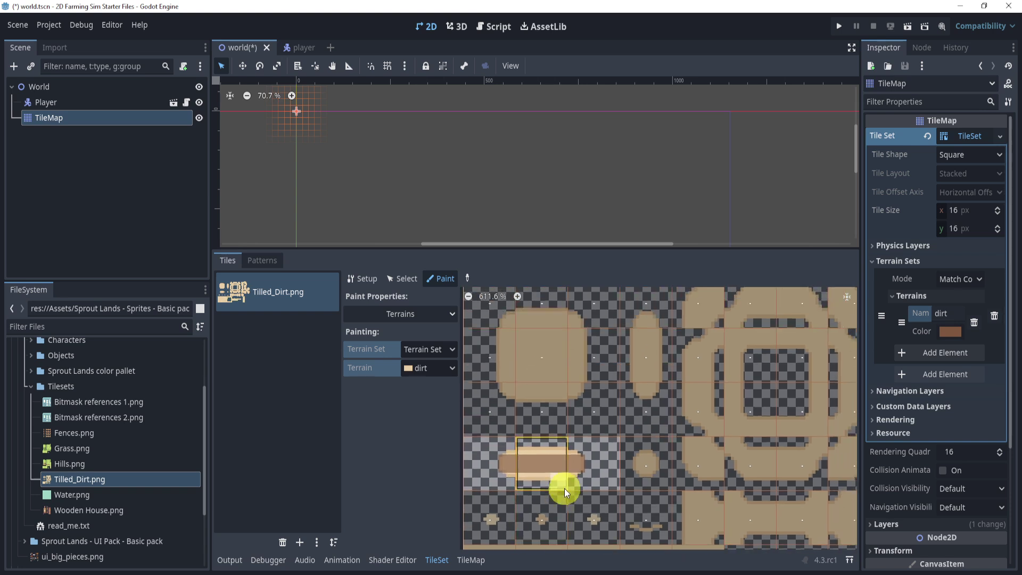
click(647, 339)
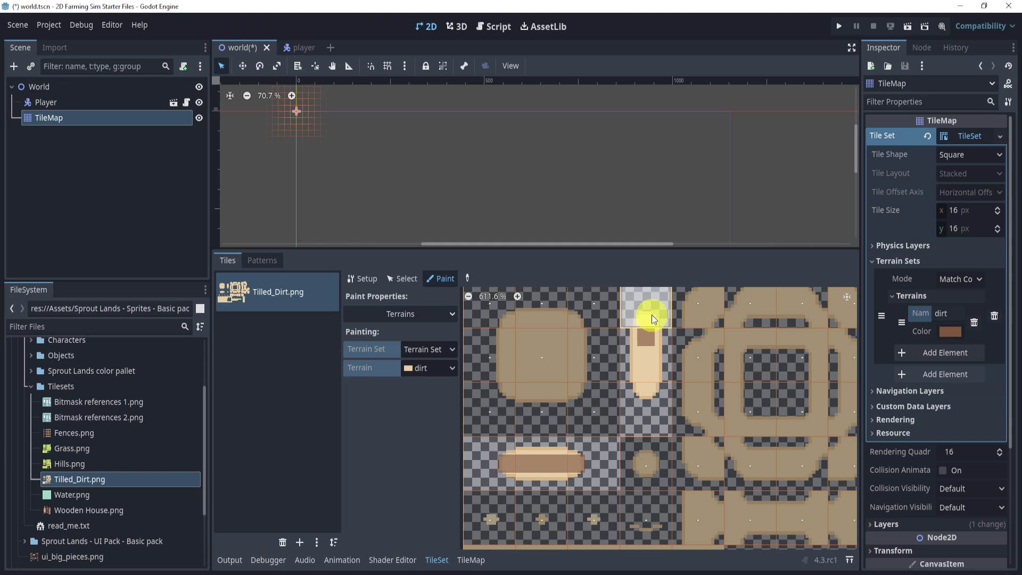
drag(649, 325, 646, 380)
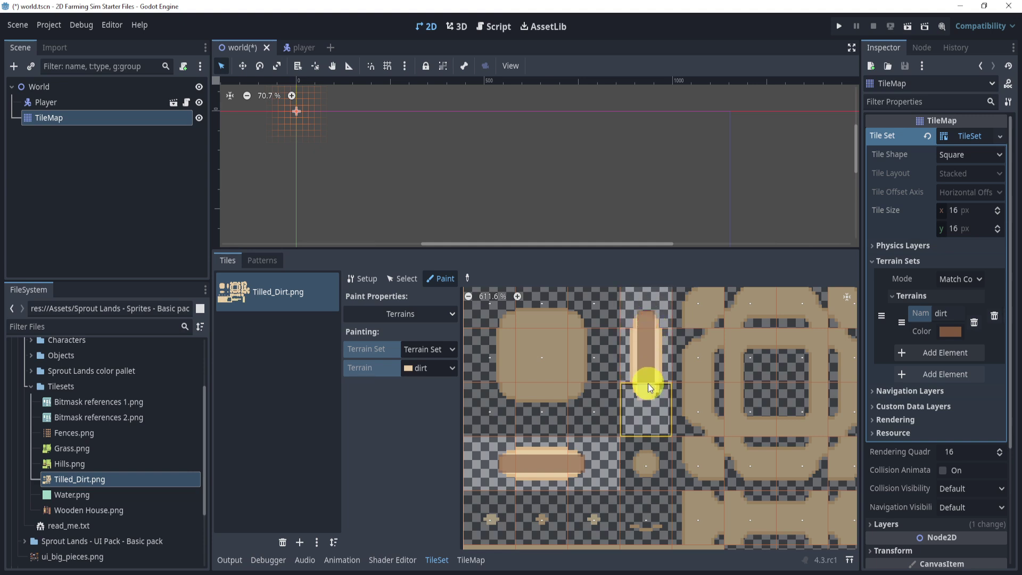
click(646, 464)
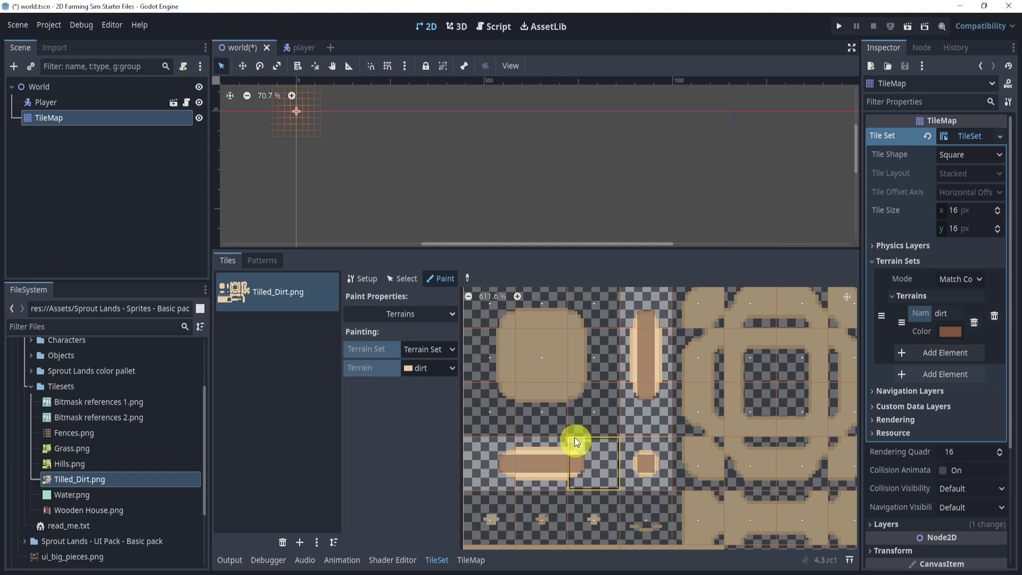
click(580, 380)
mouse_move(578, 379)
mouse_down()
mouse_move(550, 407)
mouse_move(522, 412)
mouse_move(498, 391)
mouse_move(492, 362)
mouse_move(526, 357)
mouse_move(538, 313)
mouse_move(508, 312)
mouse_move(588, 325)
mouse_move(577, 321)
mouse_move(577, 388)
mouse_move(513, 396)
mouse_move(498, 375)
mouse_move(506, 316)
mouse_move(564, 318)
mouse_move(525, 337)
mouse_move(534, 366)
mouse_move(551, 329)
mouse_move(538, 357)
mouse_move(554, 343)
mouse_up()
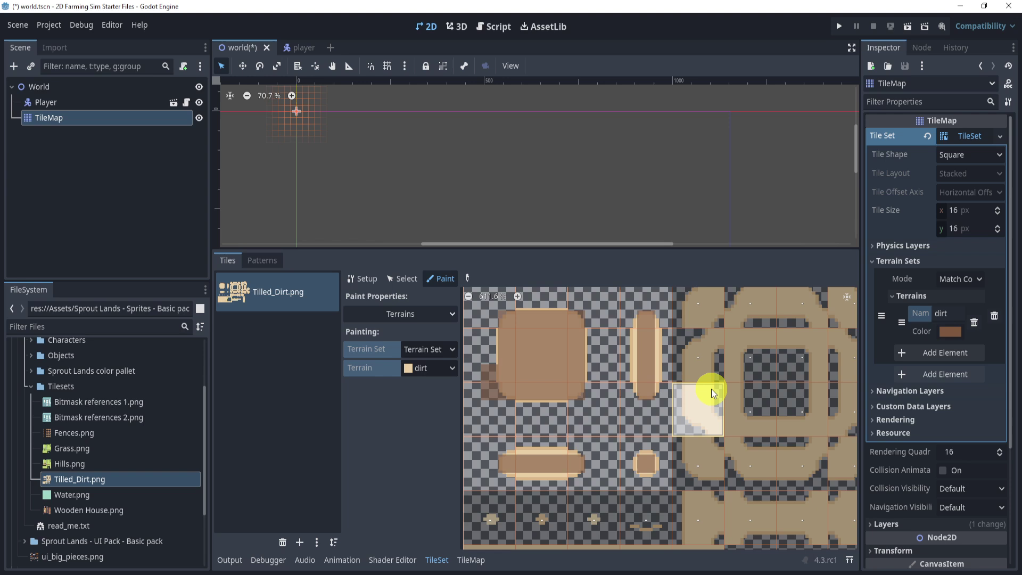
scroll(713, 399, down, 2)
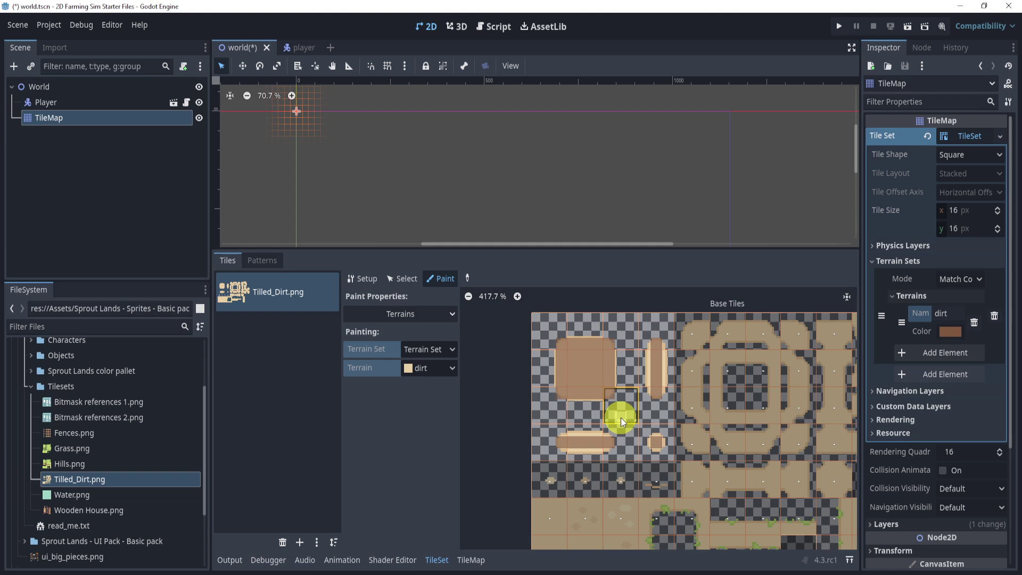
scroll(636, 424, down, 1)
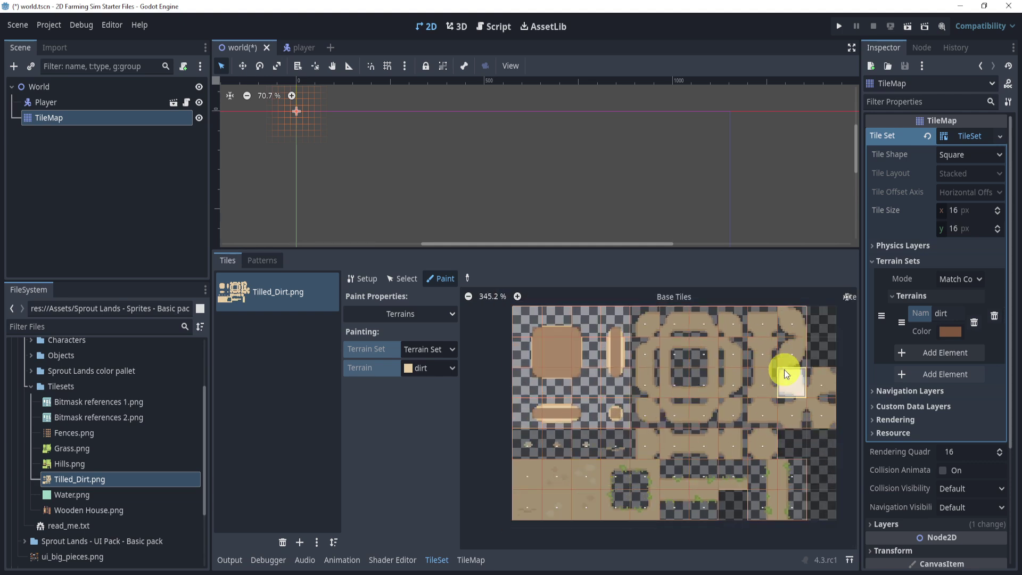
scroll(752, 431, up, 1)
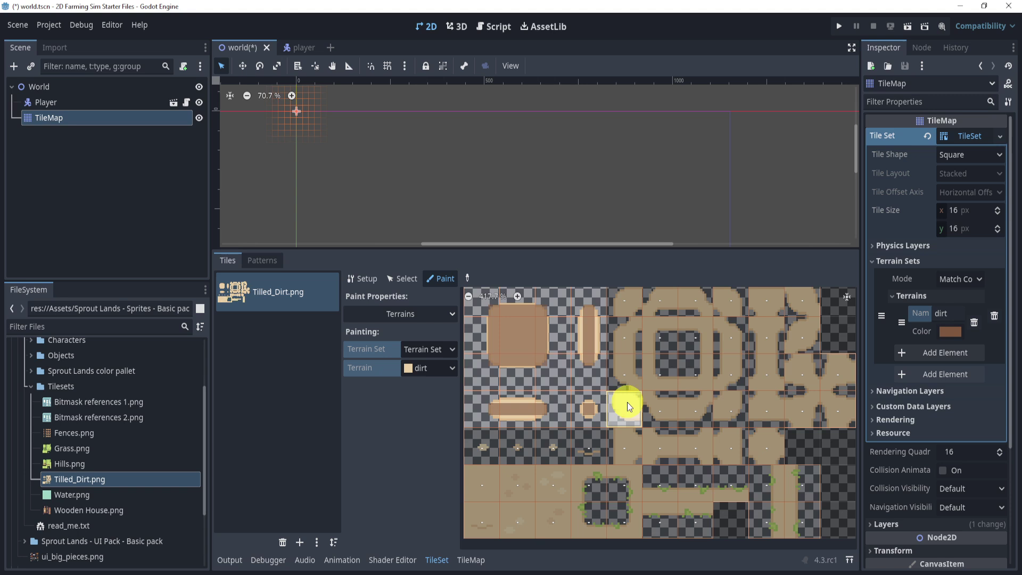
scroll(659, 425, down, 1)
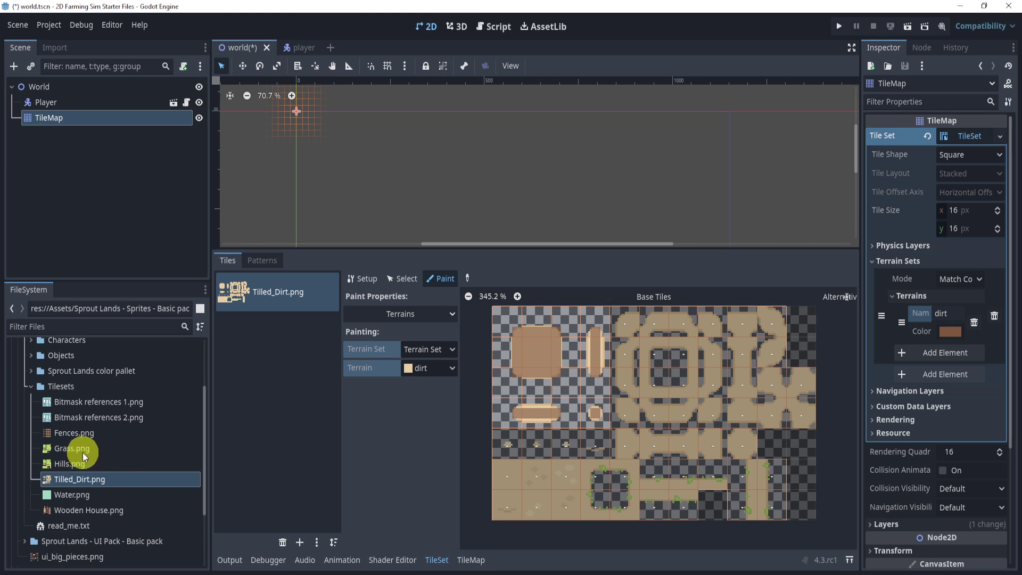
Step: Add Grass.png as a second atlas with auto-created tiles, then show an enlarged TileMap panel
drag(83, 453, 290, 350)
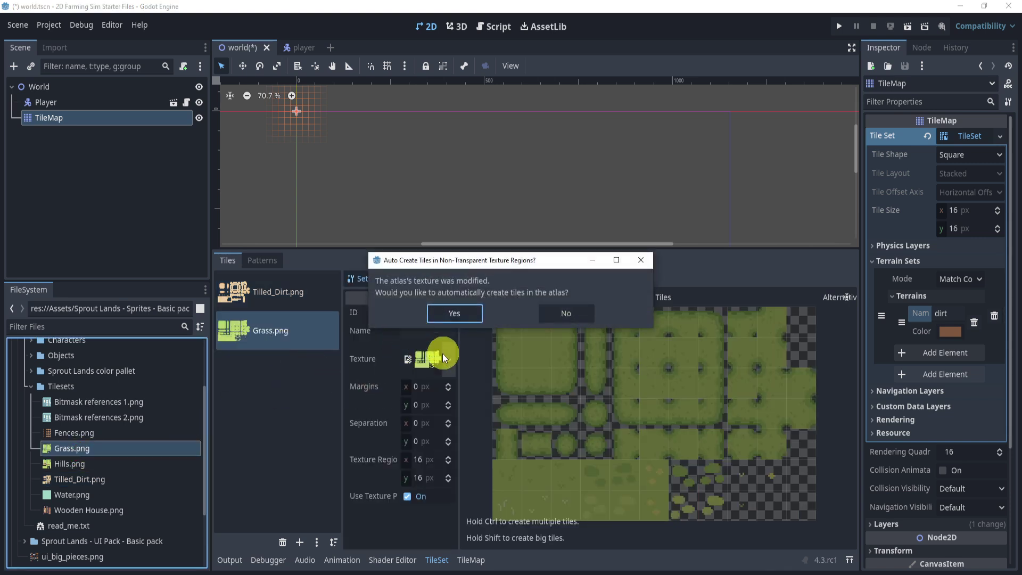
click(456, 314)
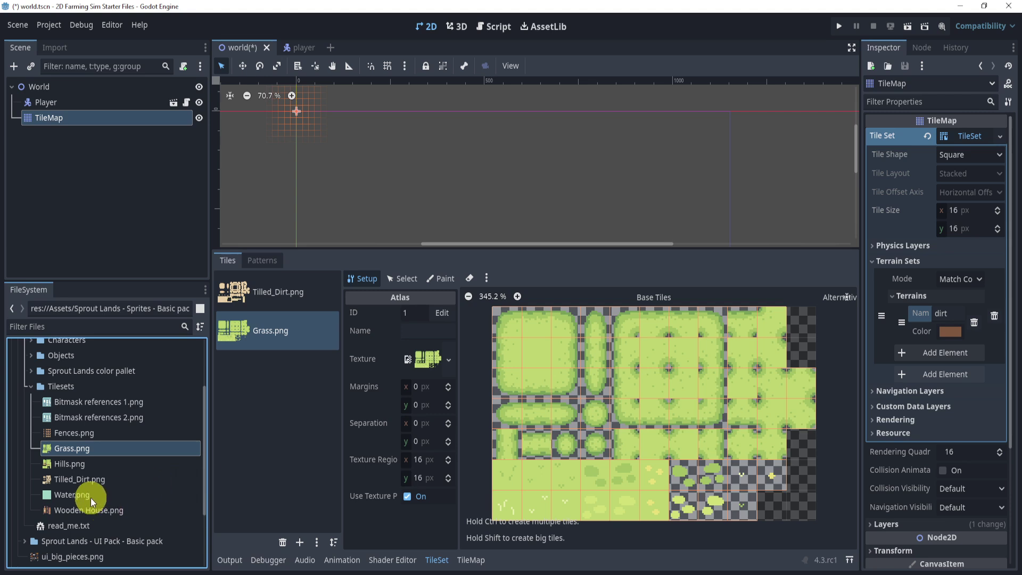
click(472, 560)
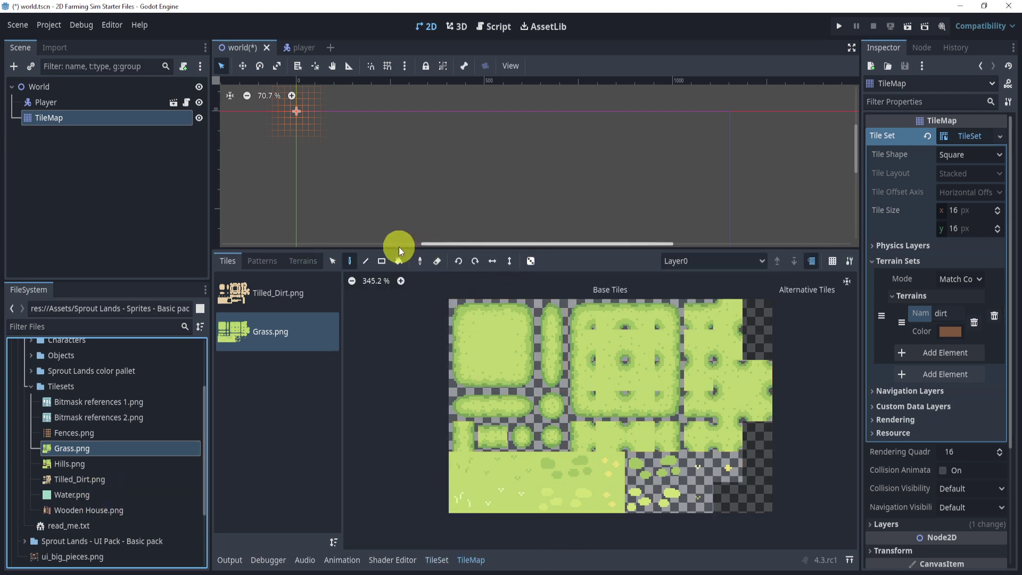
drag(398, 247, 609, 360)
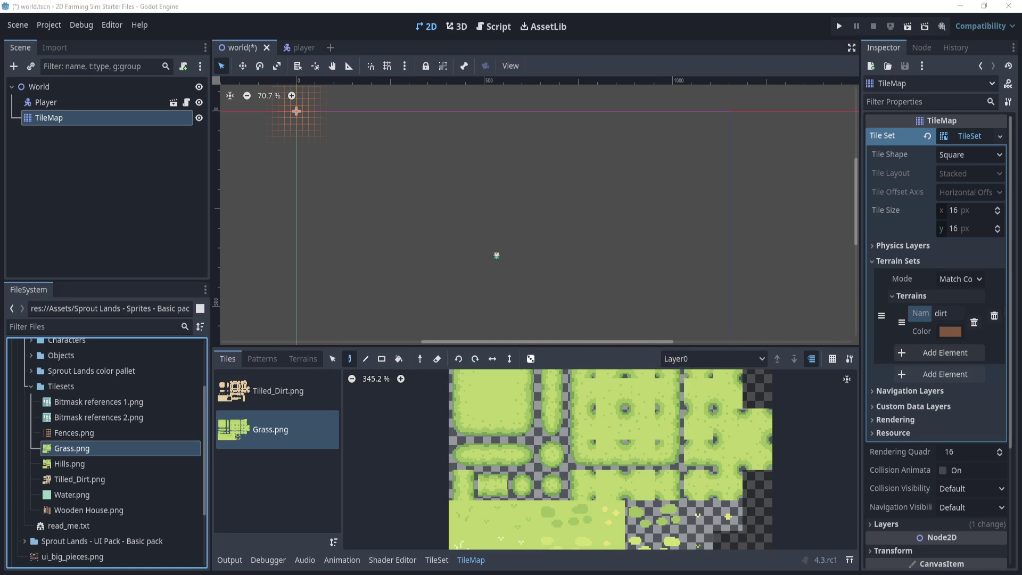
Step: Rename the TileMap's first layer to 'Grass'
click(893, 261)
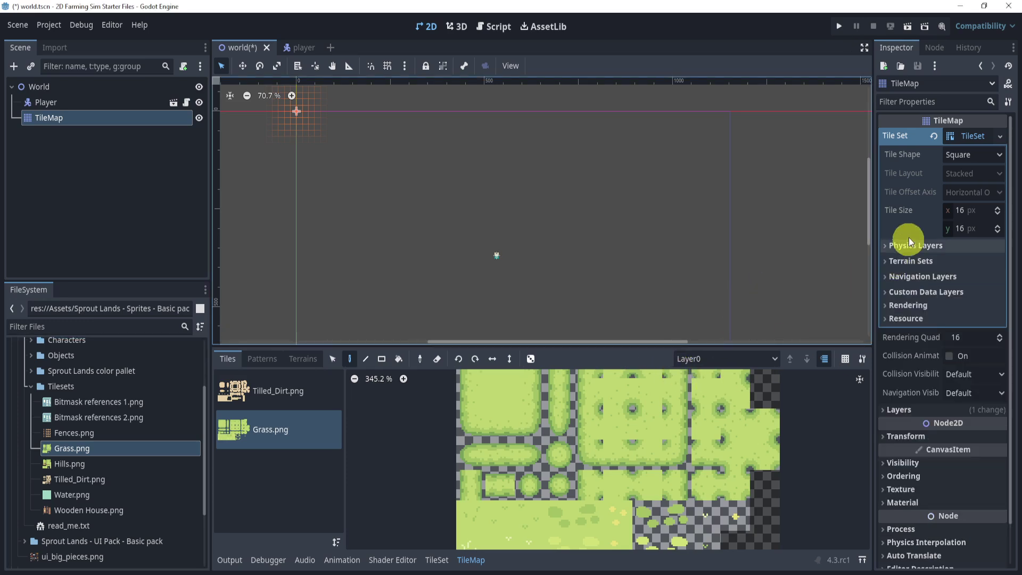
click(967, 136)
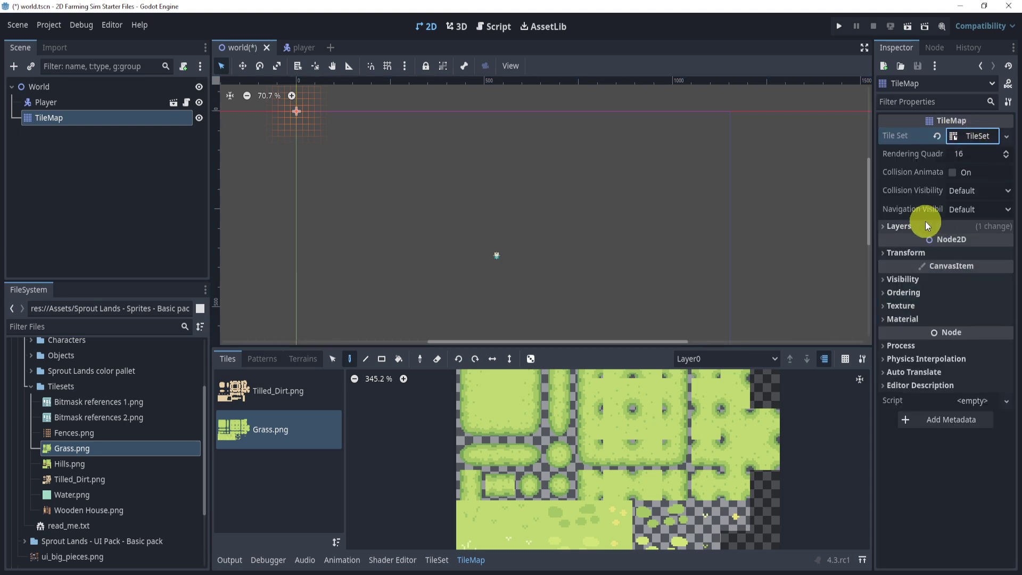
click(898, 226)
click(977, 245)
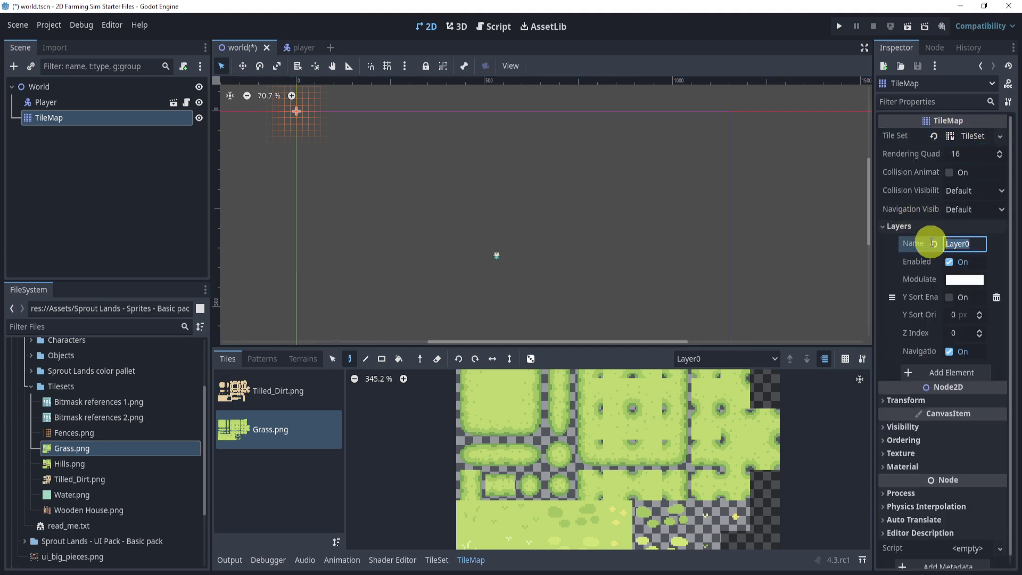
text(Grass)
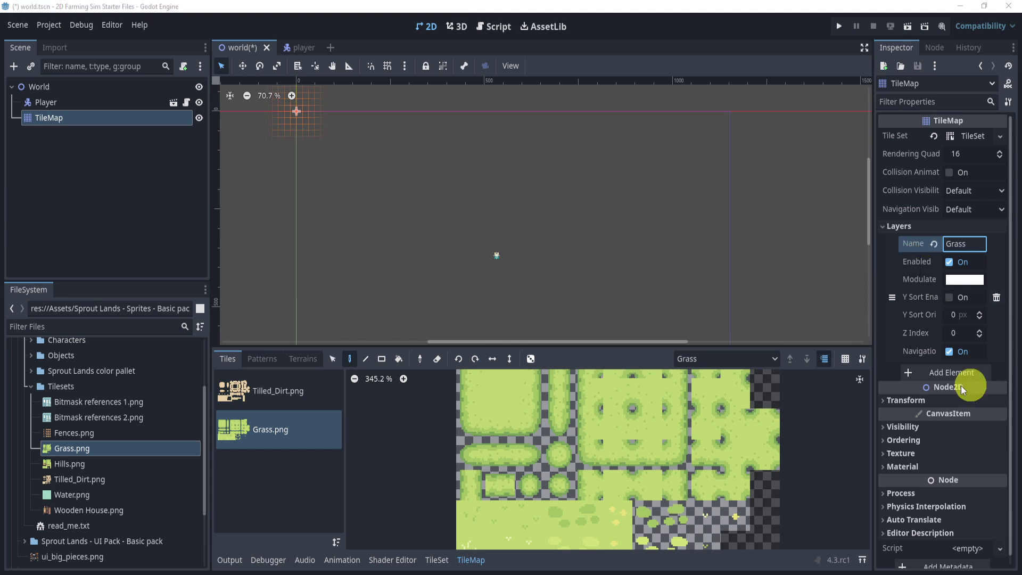
Step: Add a second TileMap layer named 'Dirt'
click(942, 373)
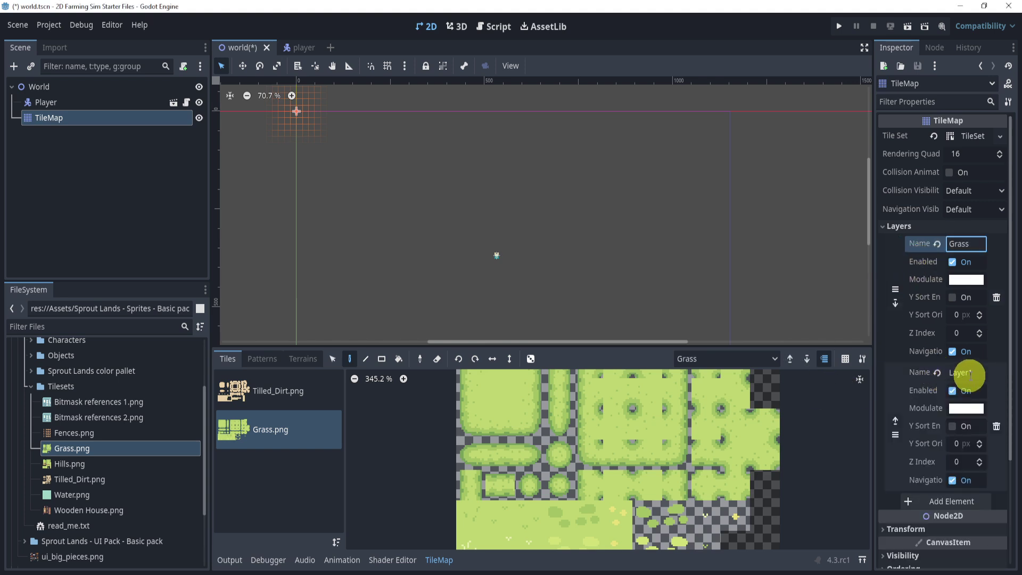
click(976, 374)
text(Dirty)
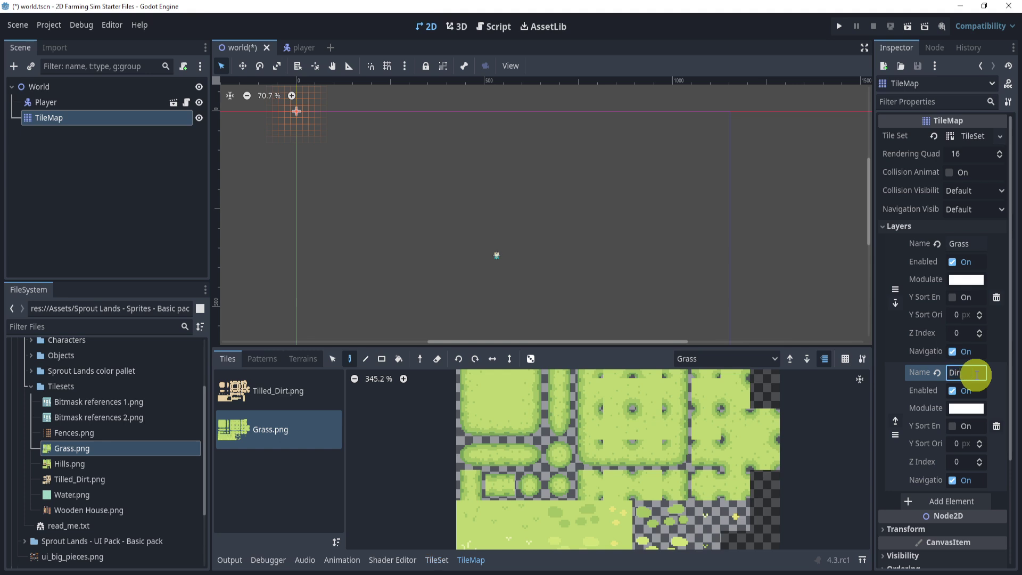
key(Return)
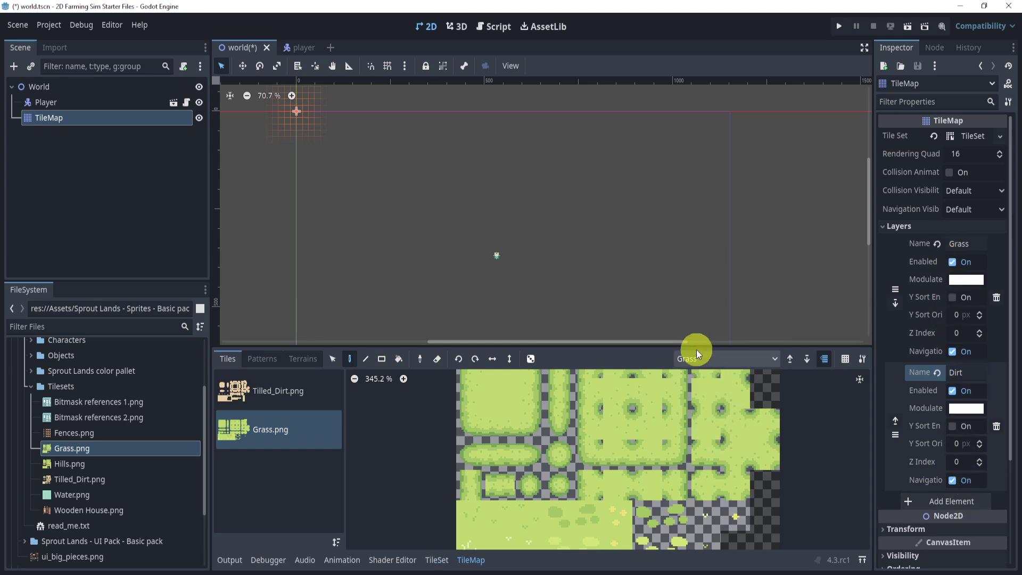
Step: Select the single plain grass tile and fill a large rectangle of the Grass layer with the Rect tool
click(505, 391)
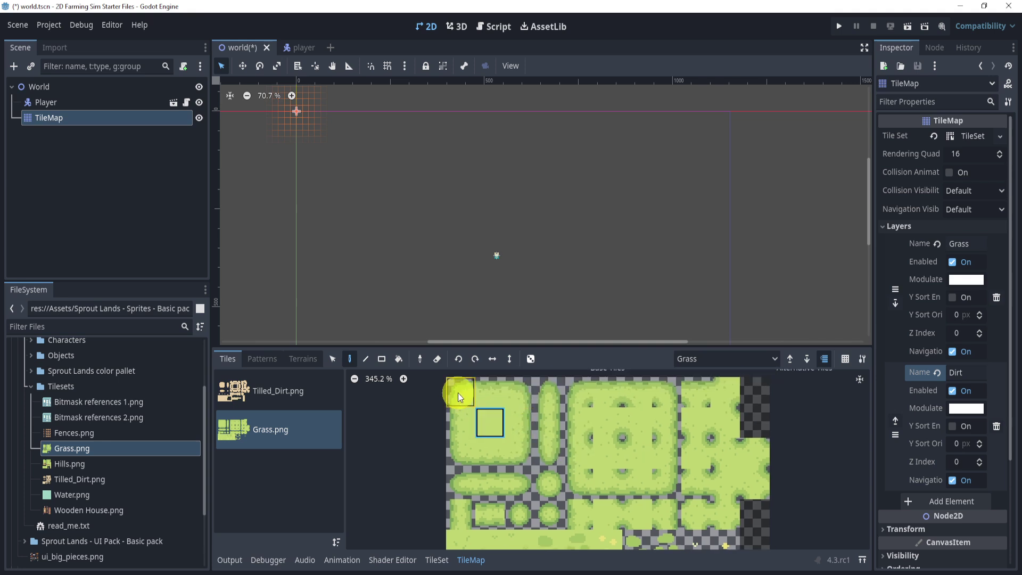
drag(458, 393, 482, 414)
click(487, 423)
click(381, 359)
scroll(367, 288, down, 1)
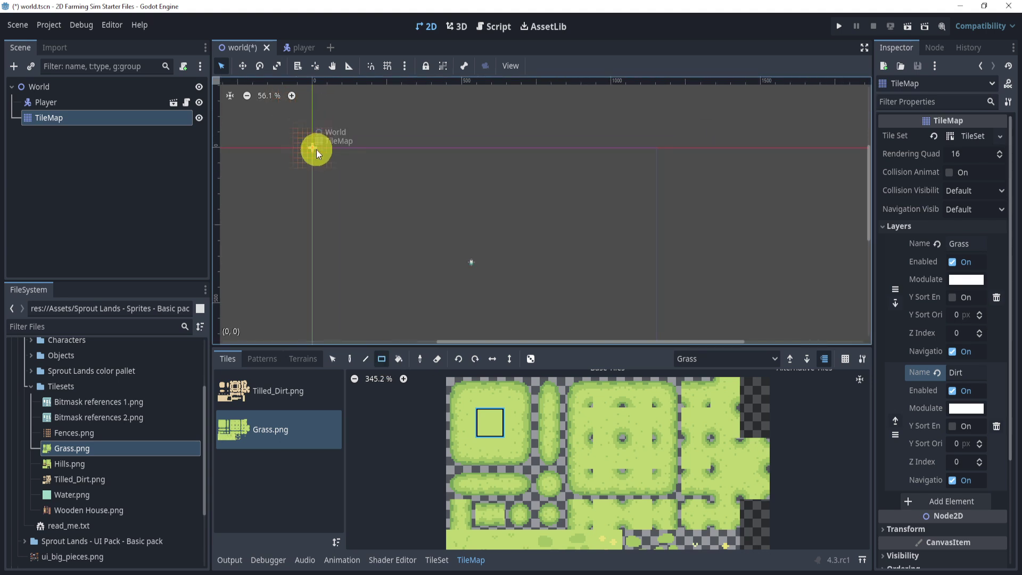
drag(317, 149, 734, 447)
middle_drag(579, 261, 575, 206)
click(704, 359)
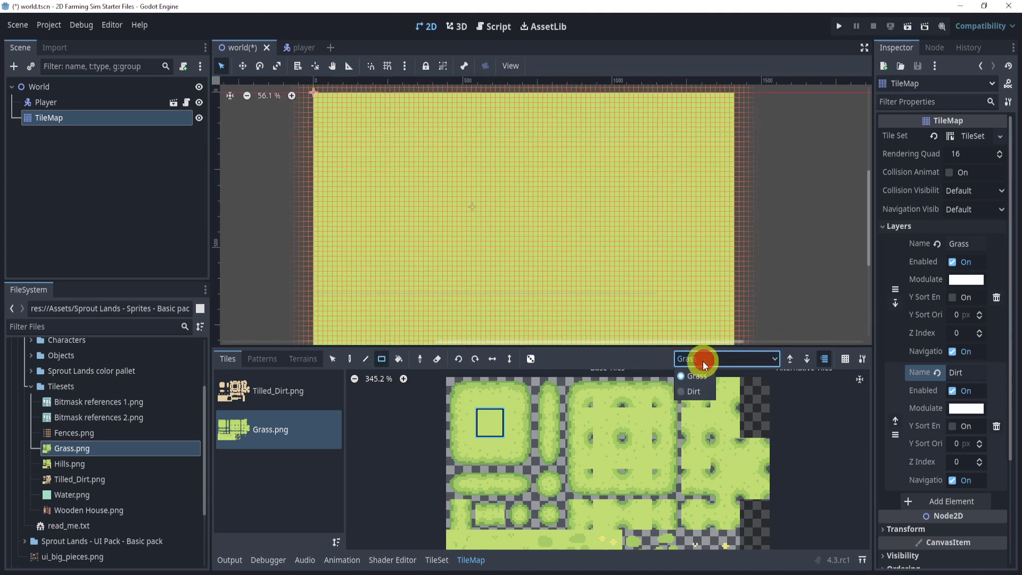
Step: On the Dirt layer, paint four dirt terrain rectangles: tall top-left, wide top, lower left, middle
click(688, 390)
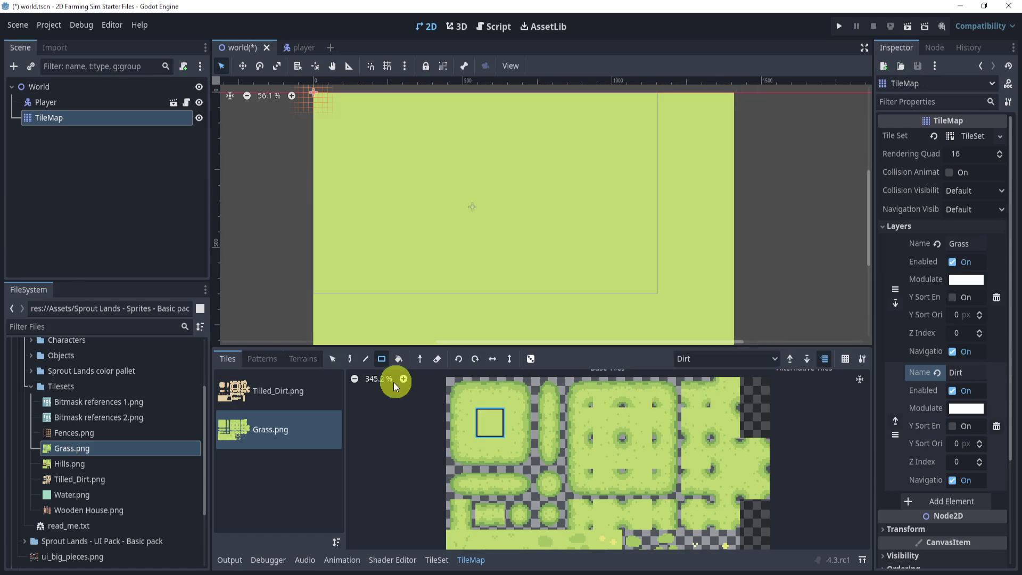
click(303, 365)
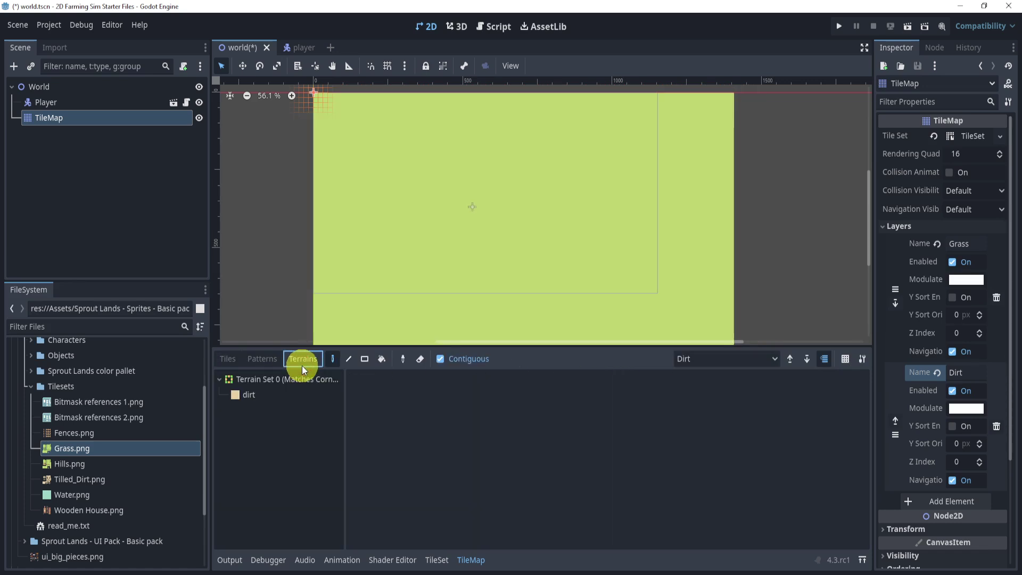
click(245, 394)
click(363, 360)
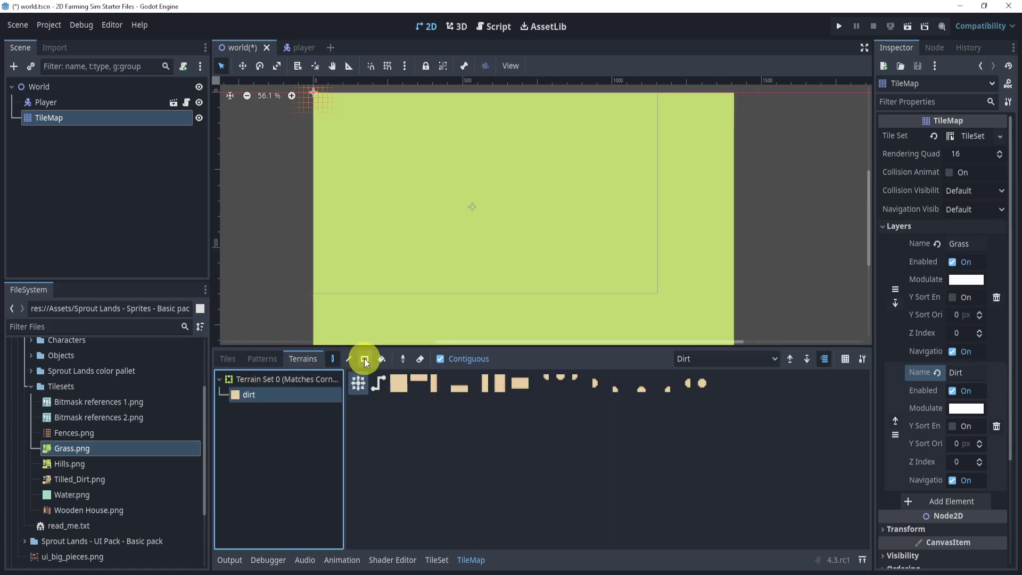
scroll(365, 164, up, 3)
scroll(350, 146, up, 3)
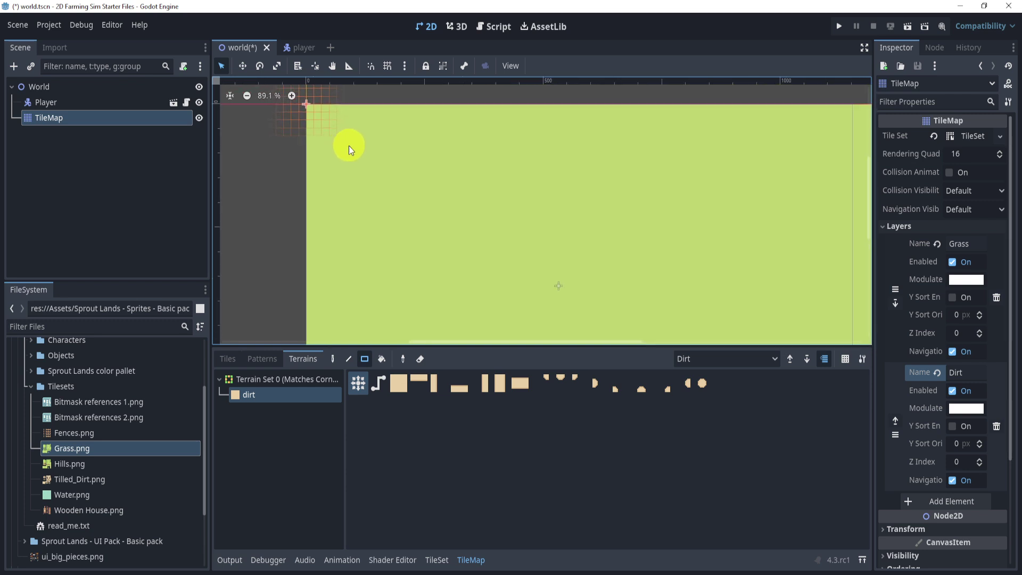
drag(331, 106, 373, 226)
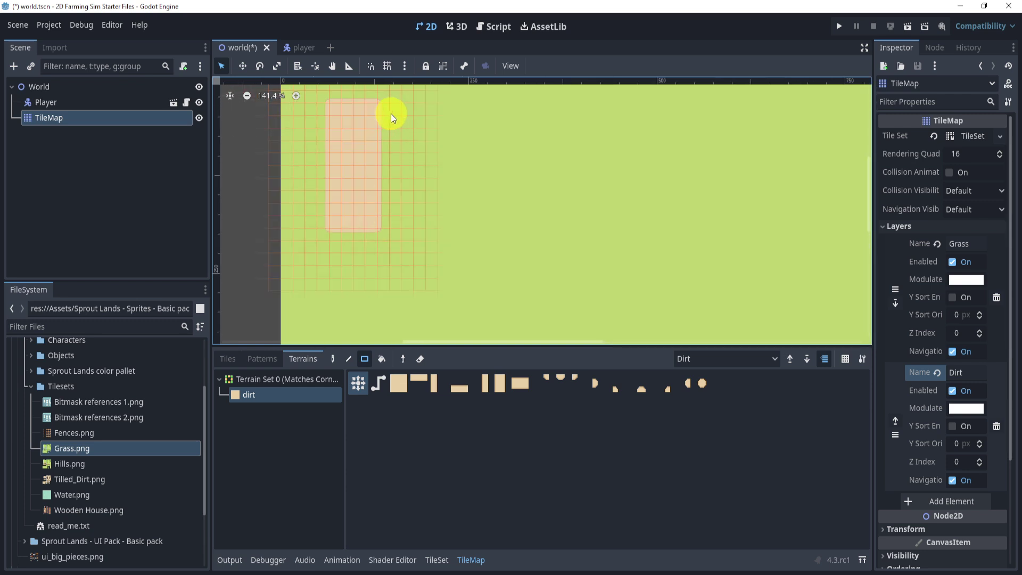
drag(401, 104, 644, 140)
drag(385, 288, 472, 337)
drag(450, 170, 592, 214)
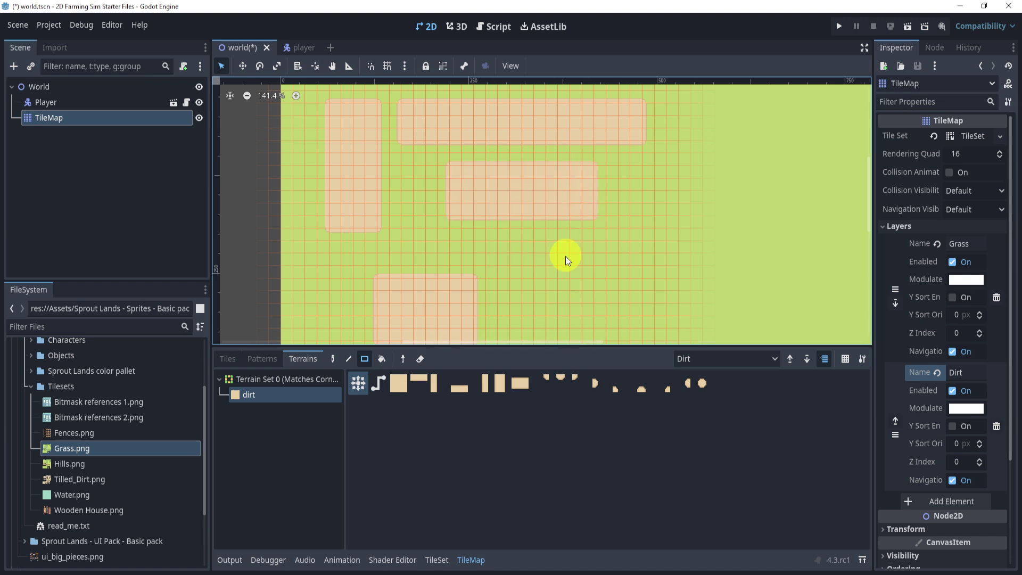
Step: Erase the stray dirt strip and repaint the middle and lower dirt rectangles cleanly
scroll(611, 204, down, 1)
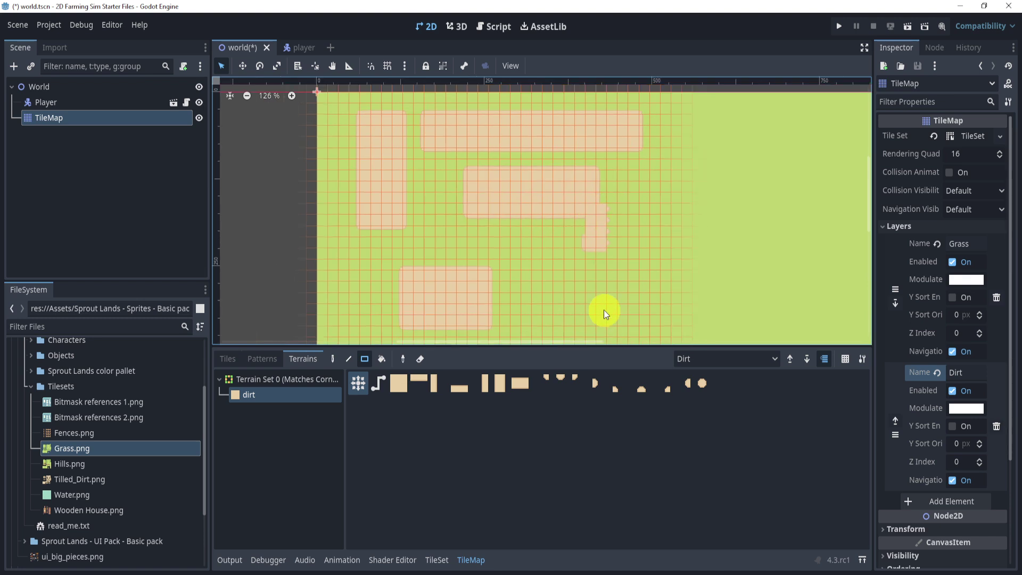
scroll(616, 223, up, 10)
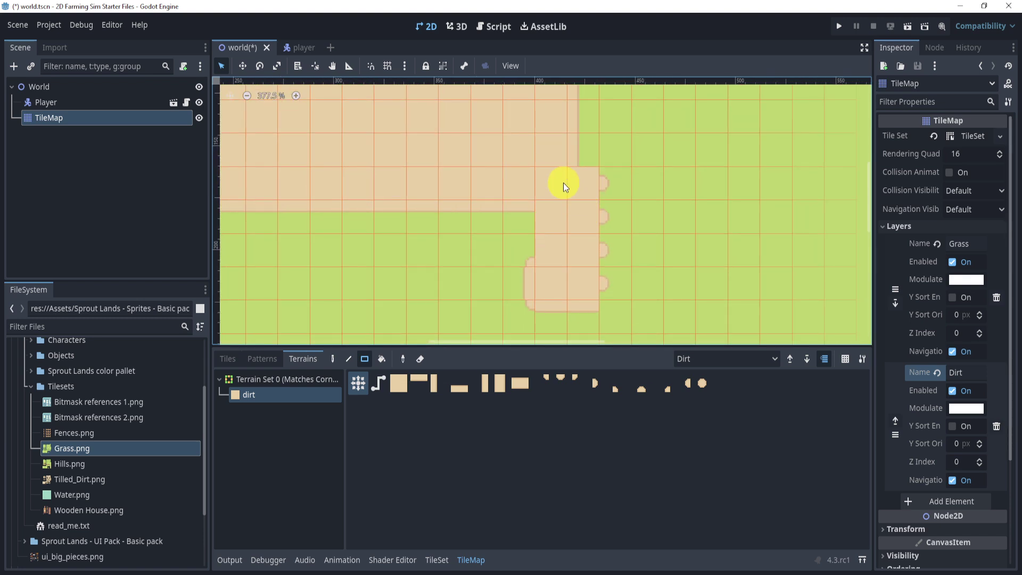
right_drag(552, 189, 604, 306)
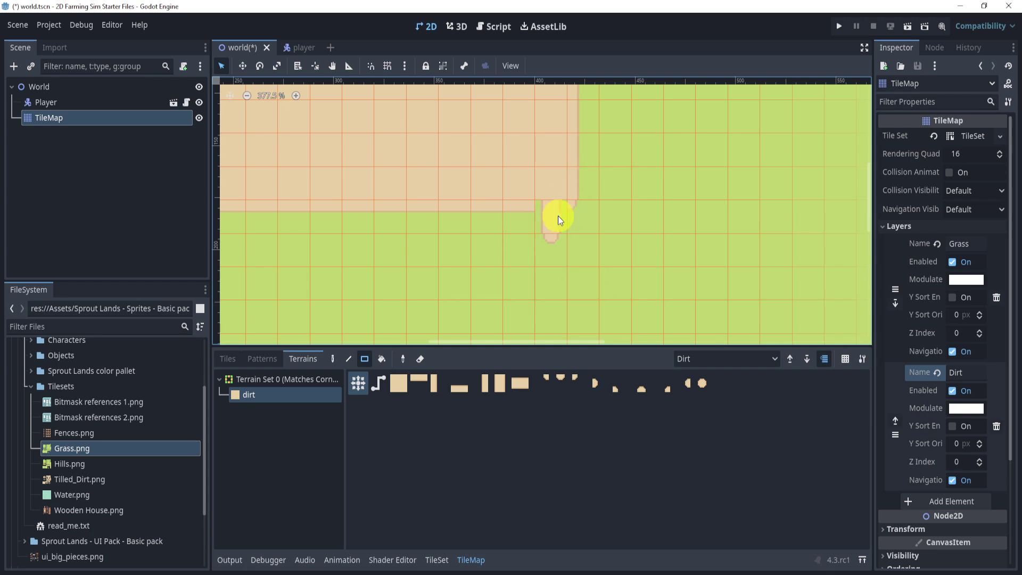
scroll(556, 244, down, 3)
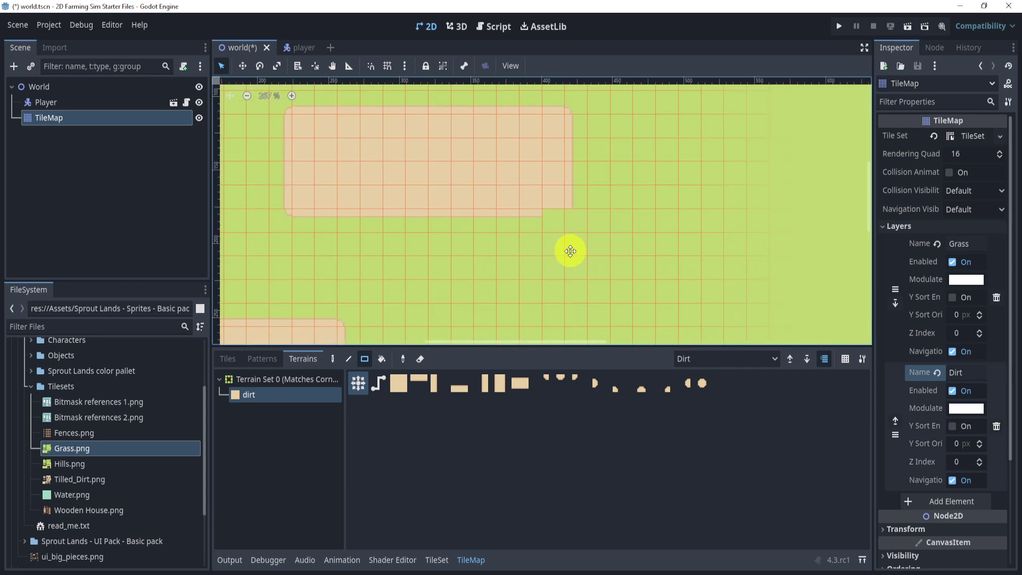
drag(571, 228, 286, 114)
scroll(348, 141, down, 2)
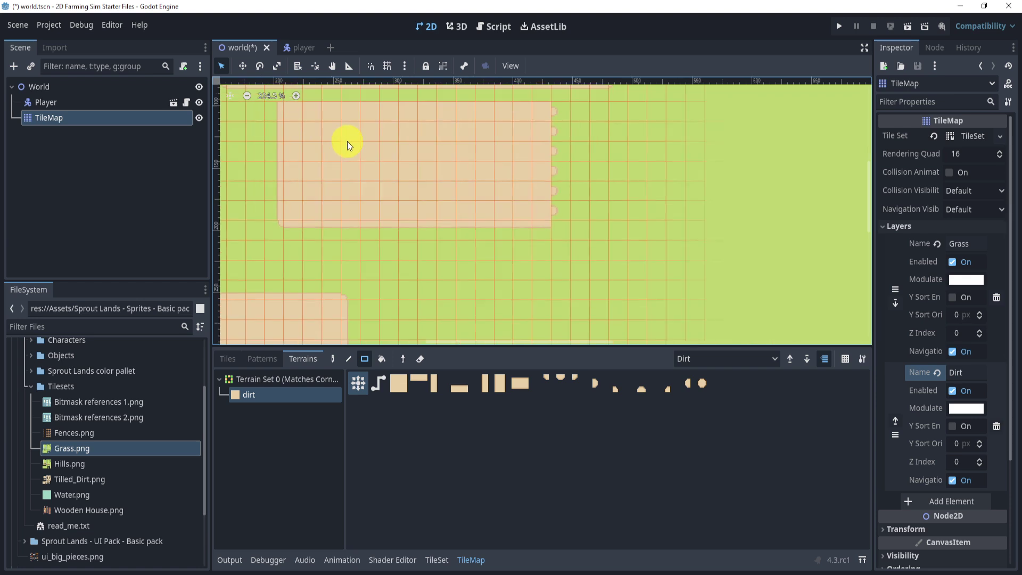
right_drag(632, 186, 386, 292)
scroll(475, 290, down, 2)
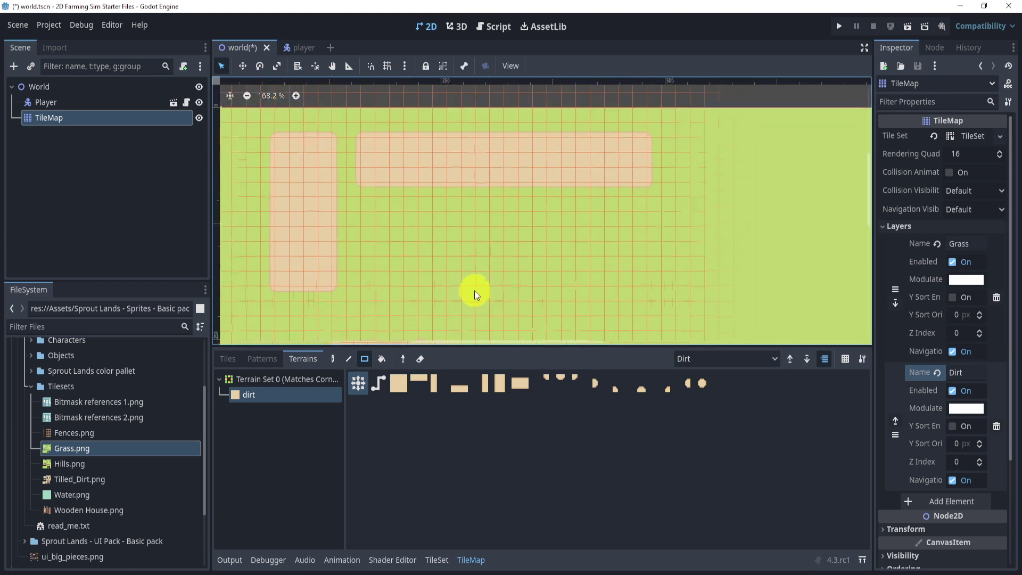
middle_drag(475, 290, 442, 189)
drag(410, 156, 569, 212)
scroll(481, 225, down, 1)
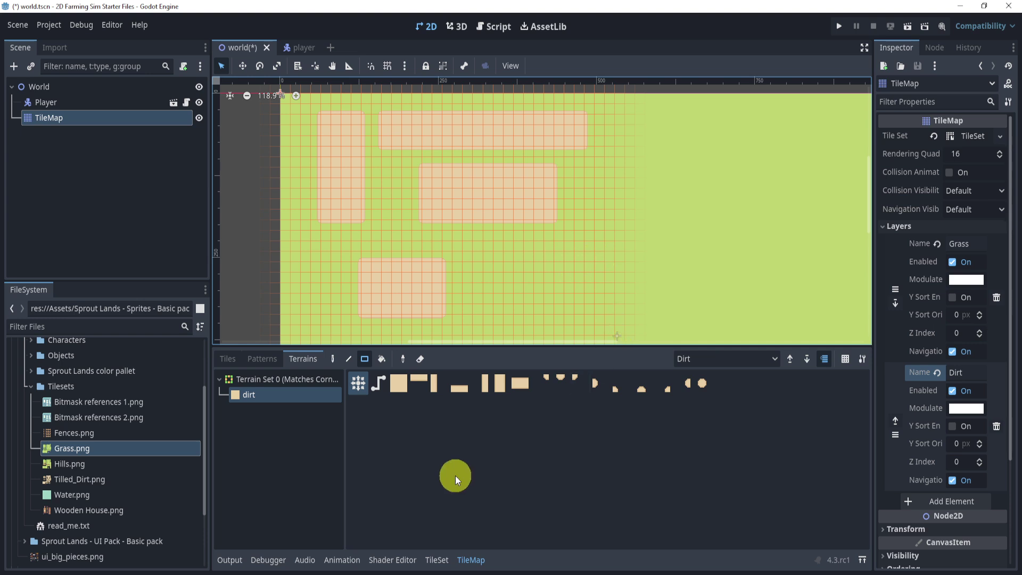
Step: Save world.tscn with Ctrl+S and reopen an enlarged TileSet editor panel
click(435, 558)
drag(491, 348, 533, 435)
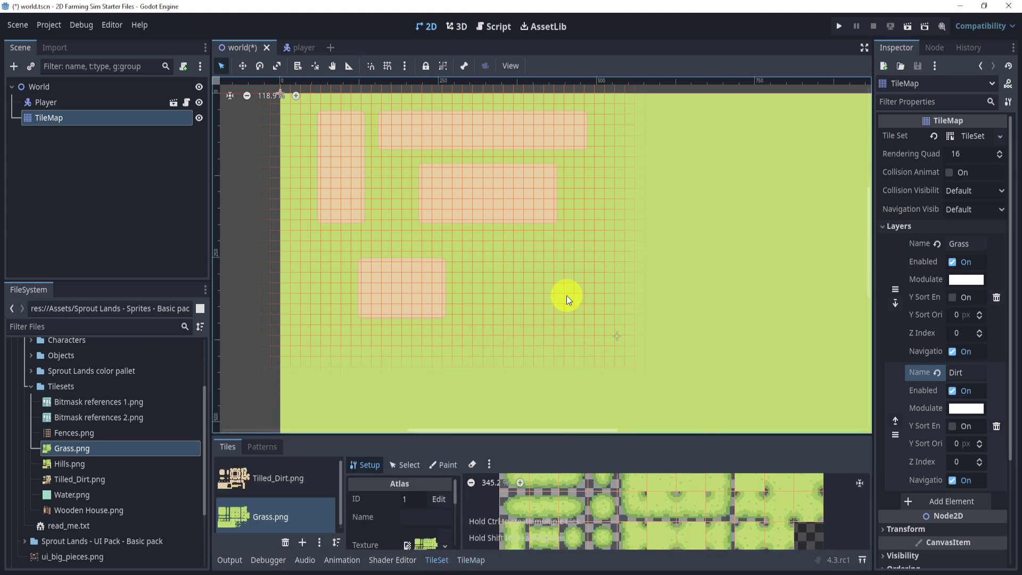
key(ctrl+s)
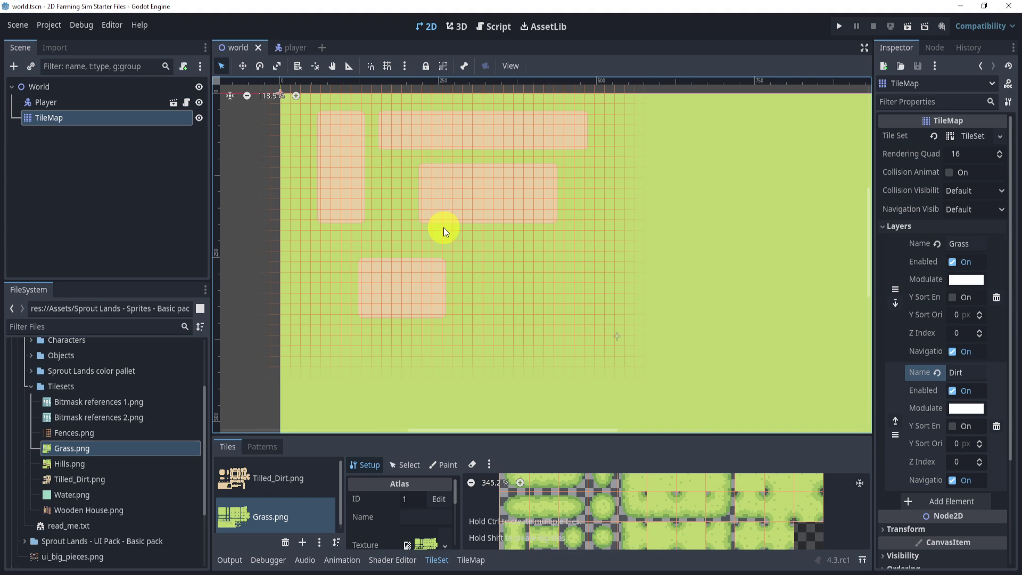
middle_drag(444, 227, 456, 246)
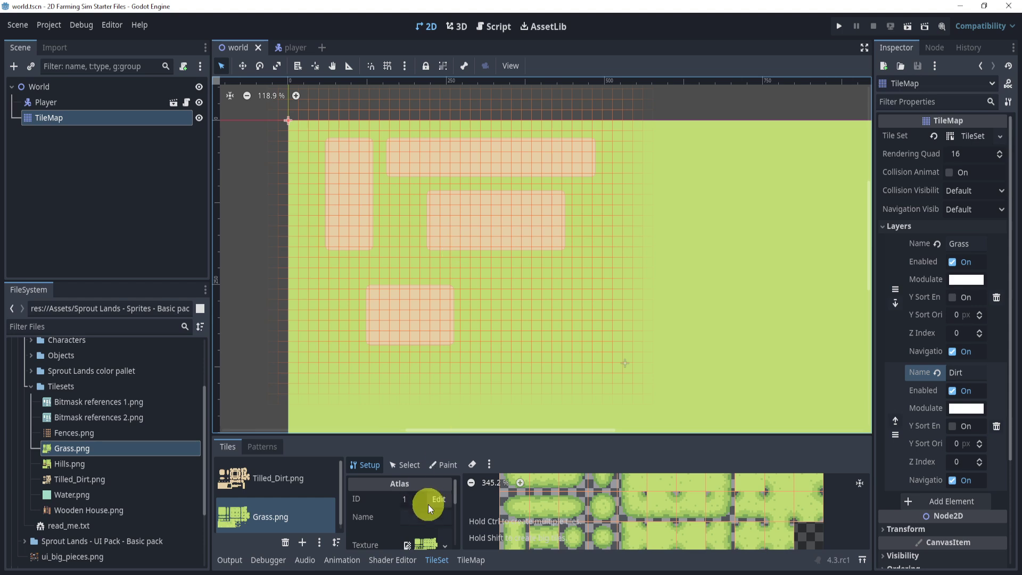
drag(463, 435, 479, 405)
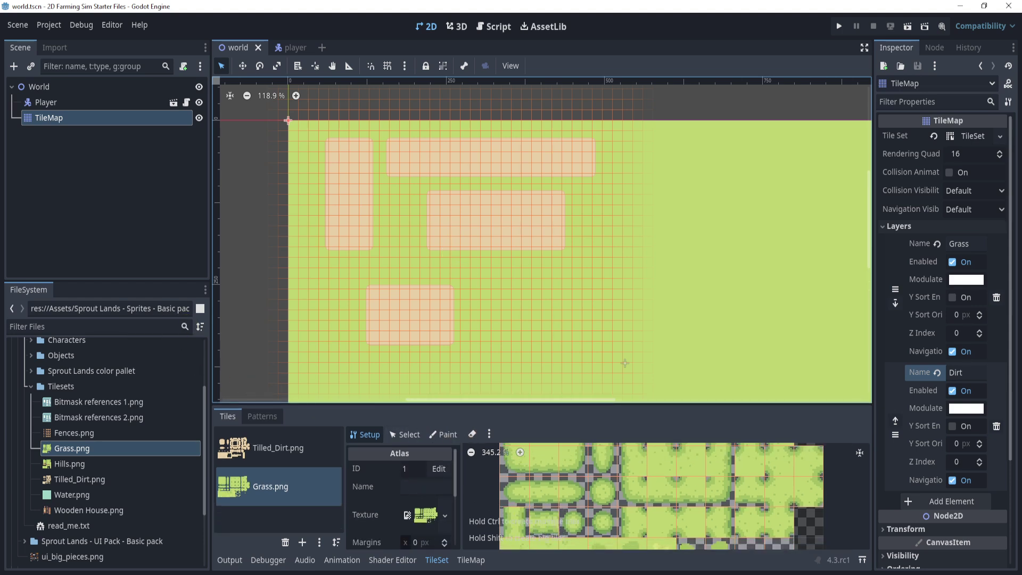